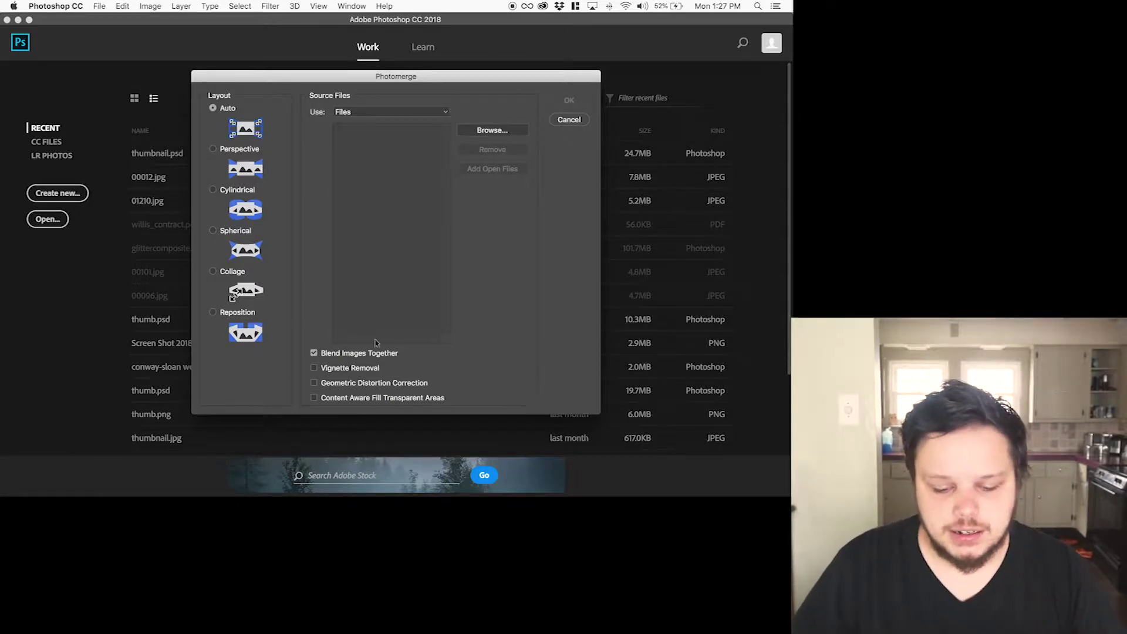
# - Browse for the Photomerge source files in the Final Files folder inside InBetweenBranches 2018
pyautogui.click(502, 130)
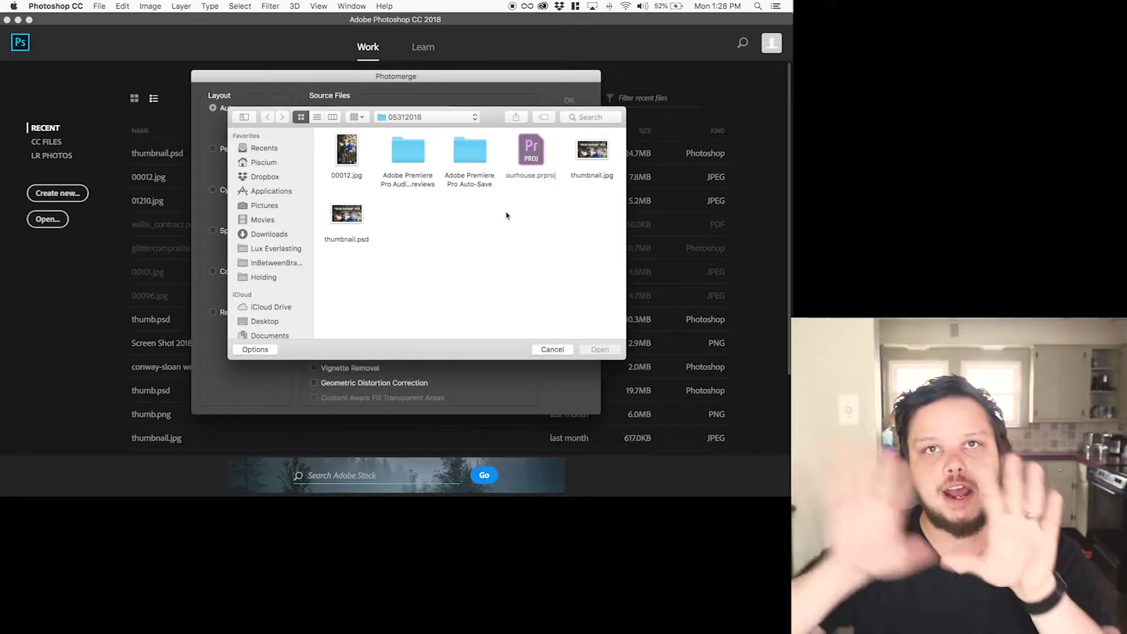
pyautogui.scroll(-3, 295, 280)
pyautogui.click(289, 294)
pyautogui.doubleClick(406, 154)
pyautogui.doubleClick(408, 154)
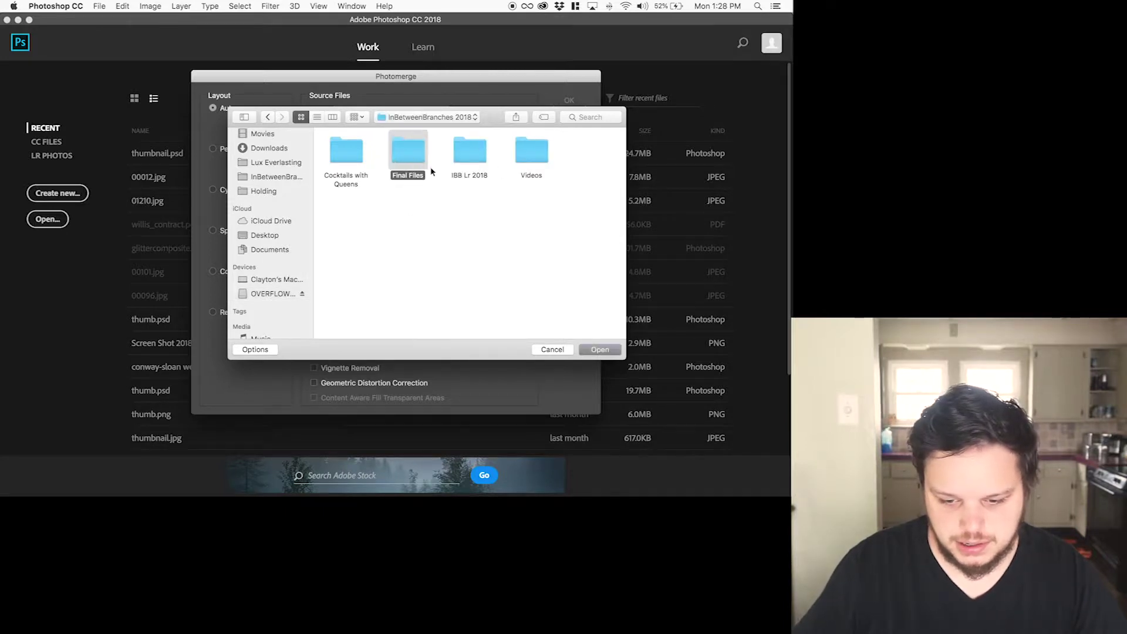
pyautogui.scroll(-2, 556, 223)
pyautogui.scroll(2, 555, 223)
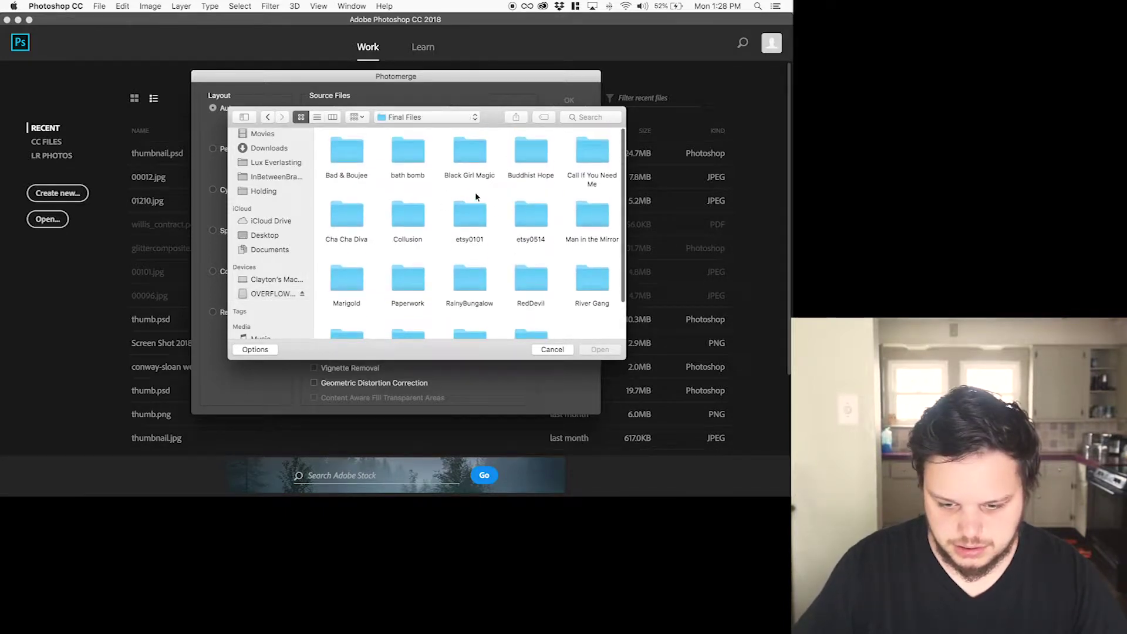
# - Open the 00725 comp folder inside the Cha Cha Diva folder
pyautogui.click(347, 217)
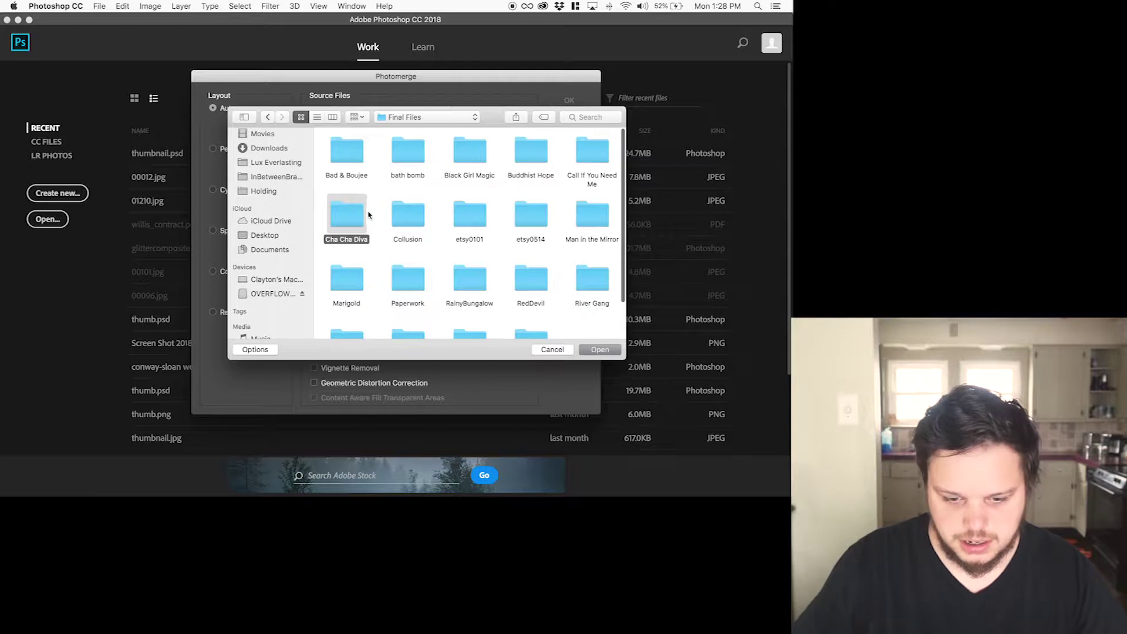
pyautogui.doubleClick(365, 218)
pyautogui.scroll(-10, 363, 221)
pyautogui.scroll(1, 529, 240)
pyautogui.click(530, 235)
pyautogui.doubleClick(531, 238)
# - Load 00725.jpg, 00726.jpg and 00728.jpg and merge them with the Auto layout and Blend Images Together turned off
pyautogui.moveTo(336, 198); pyautogui.dragTo(528, 146)
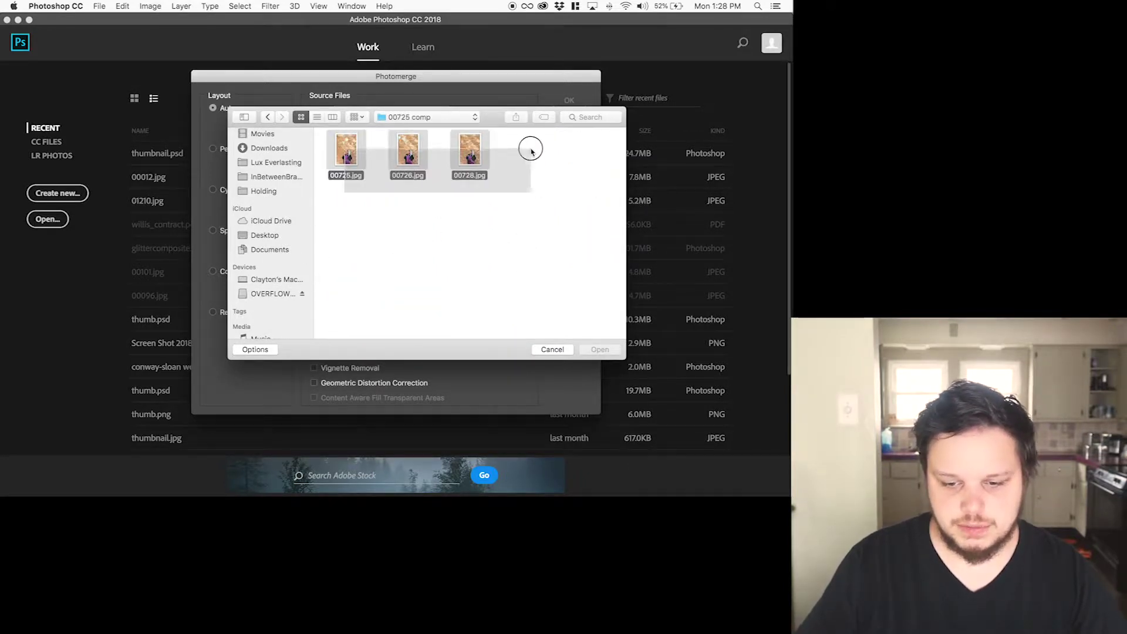
pyautogui.click(598, 350)
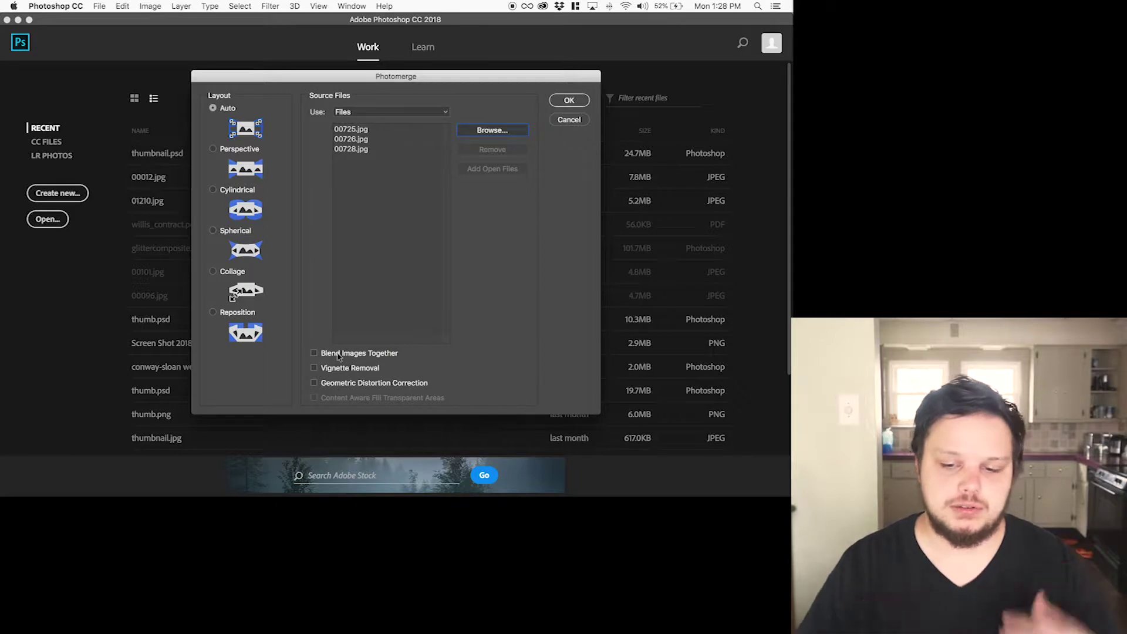
pyautogui.click(561, 102)
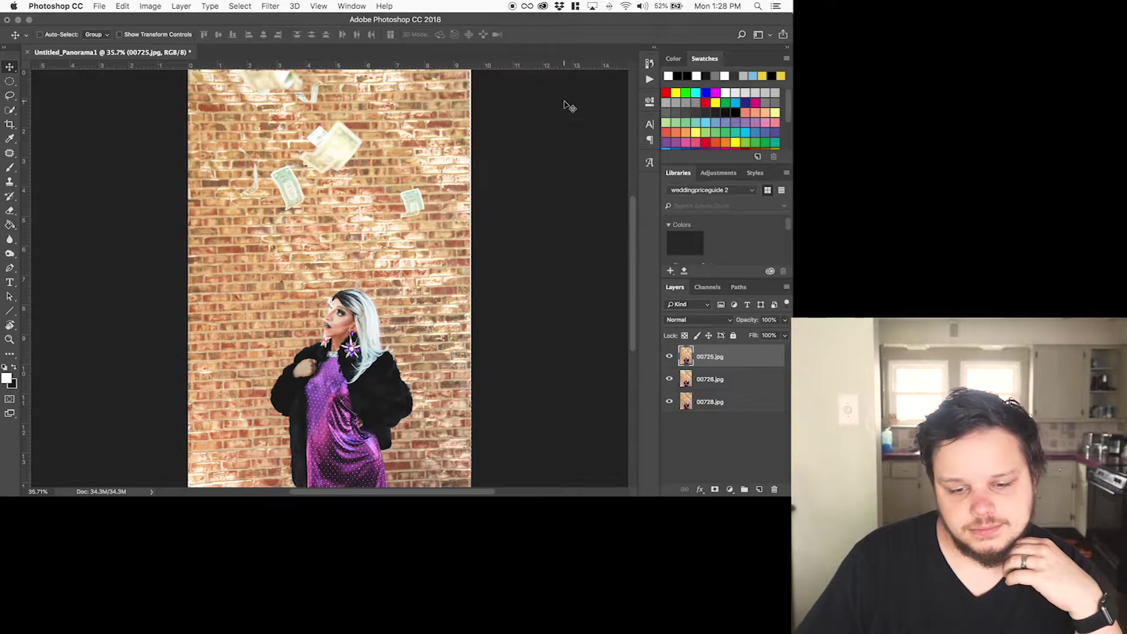
# - Toggle the visibility of the 00725.jpg and 00726.jpg layers to compare the falling bills in each photo
pyautogui.click(670, 357)
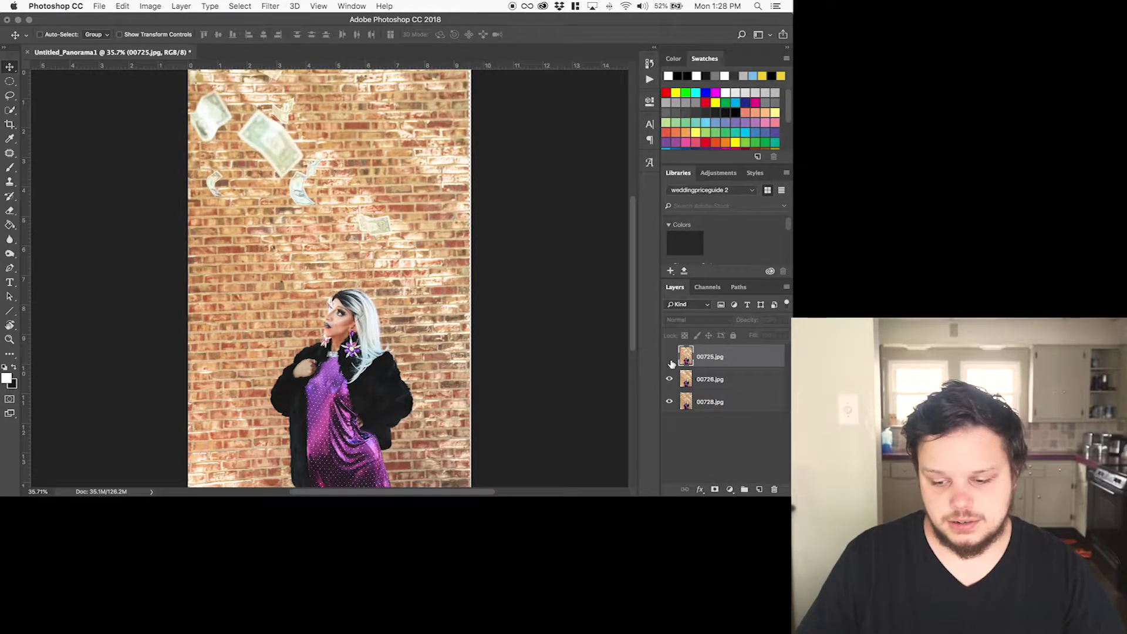
pyautogui.click(670, 379)
pyautogui.click(670, 357)
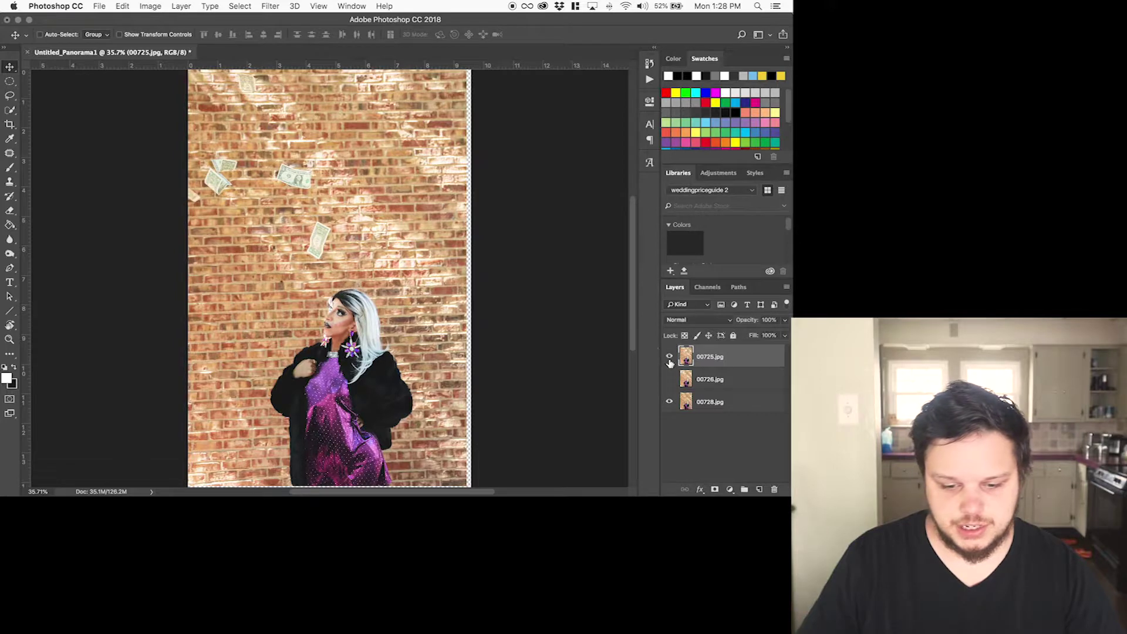
pyautogui.click(669, 380)
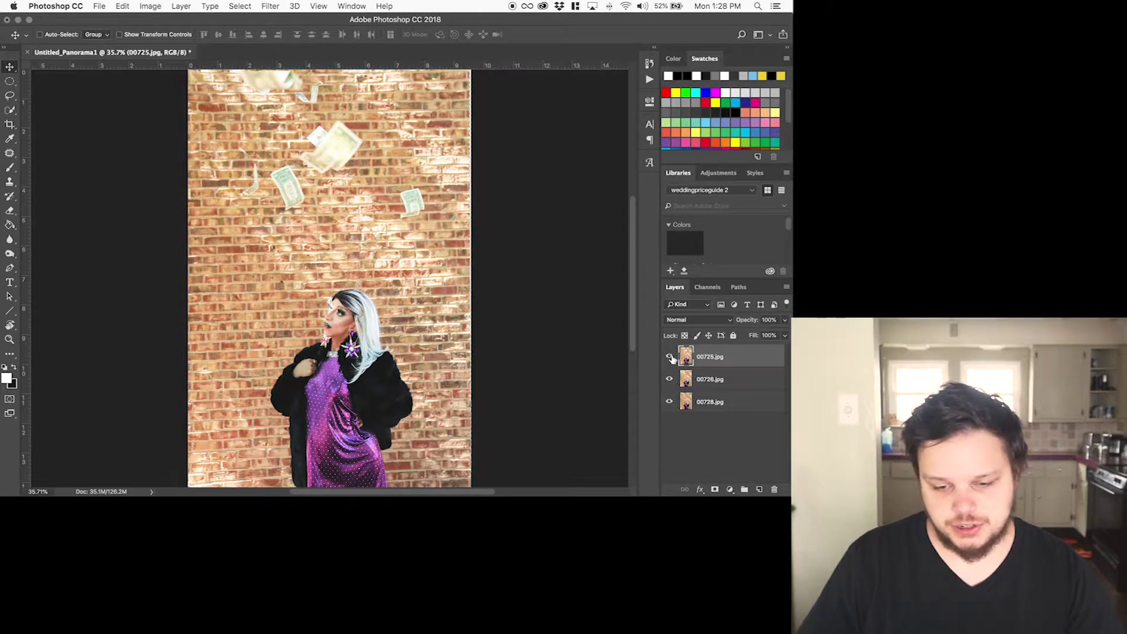
pyautogui.click(670, 357)
pyautogui.click(670, 357)
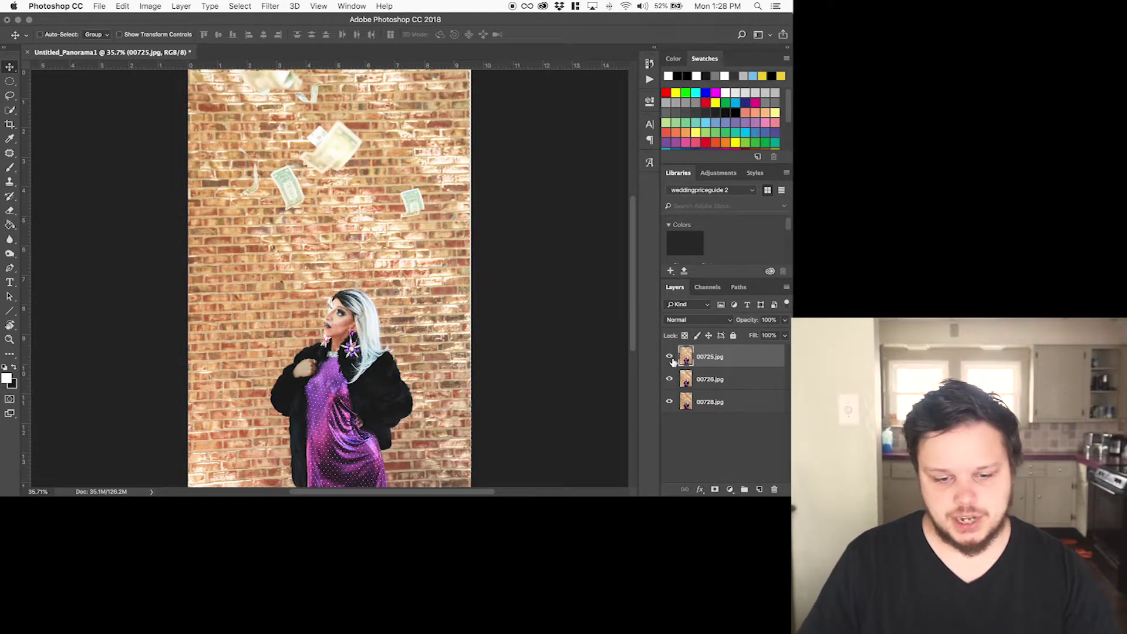
pyautogui.click(671, 357)
pyautogui.click(671, 357)
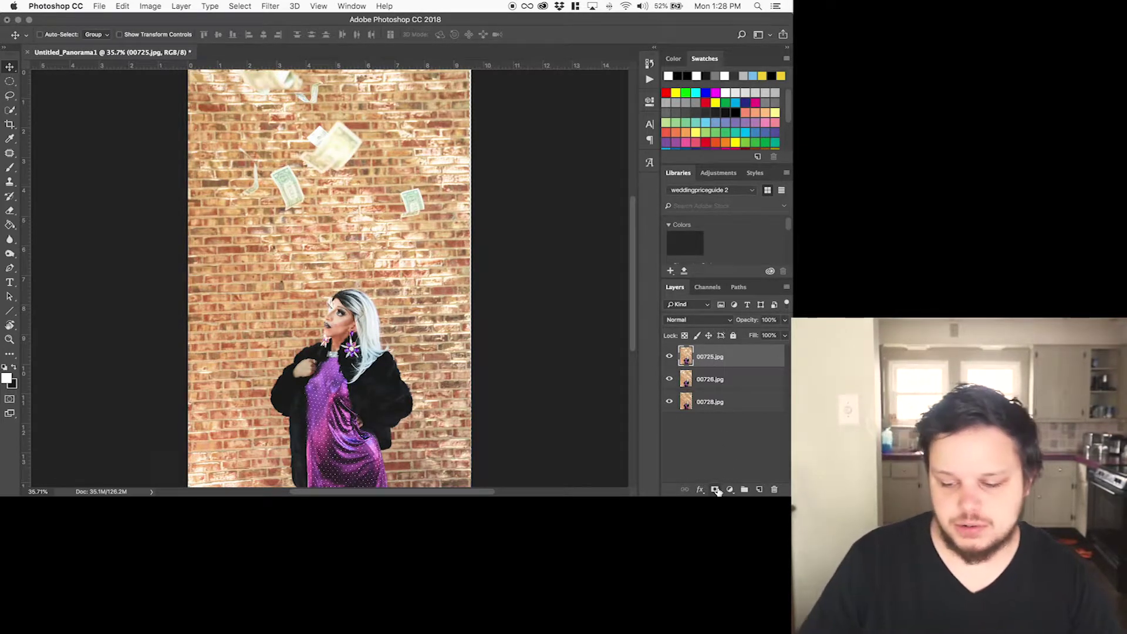
# - Add a white layer mask to both the 00725.jpg and 00726.jpg layers
pyautogui.click(717, 490)
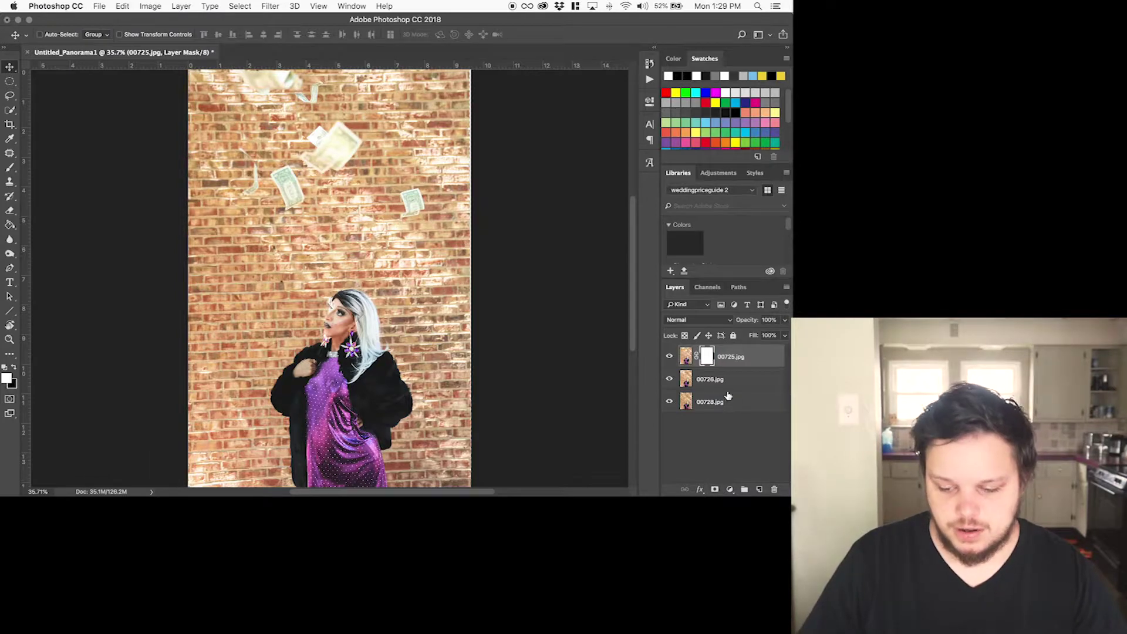
pyautogui.click(723, 380)
pyautogui.click(716, 488)
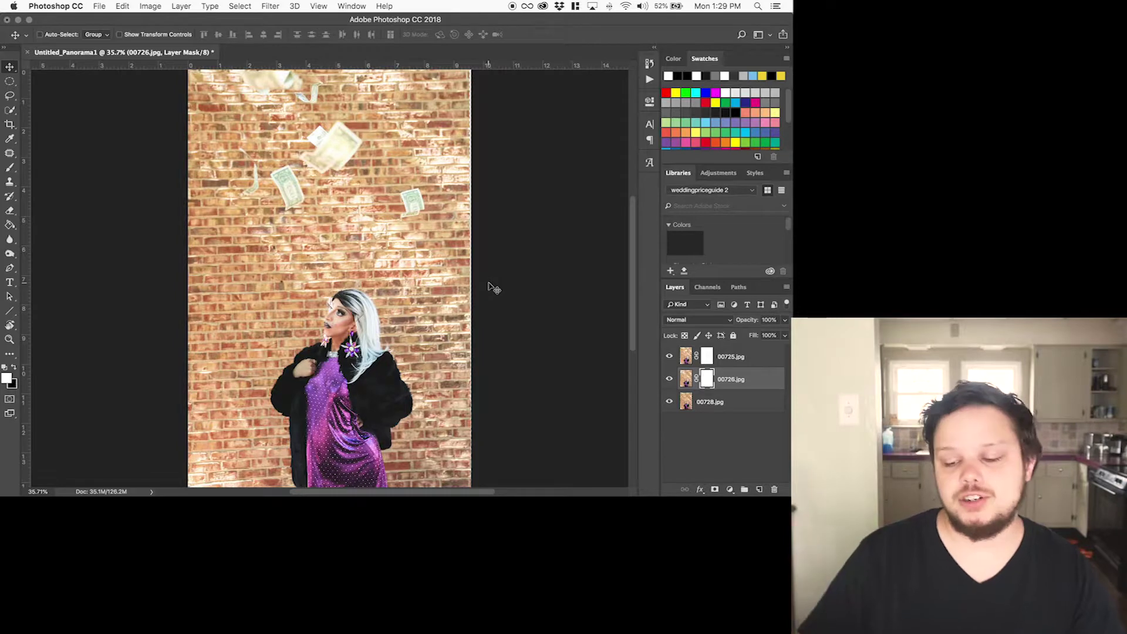
# - Activate the layer mask of 00725.jpg instead of its image and choose the Brush tool
pyautogui.click(686, 379)
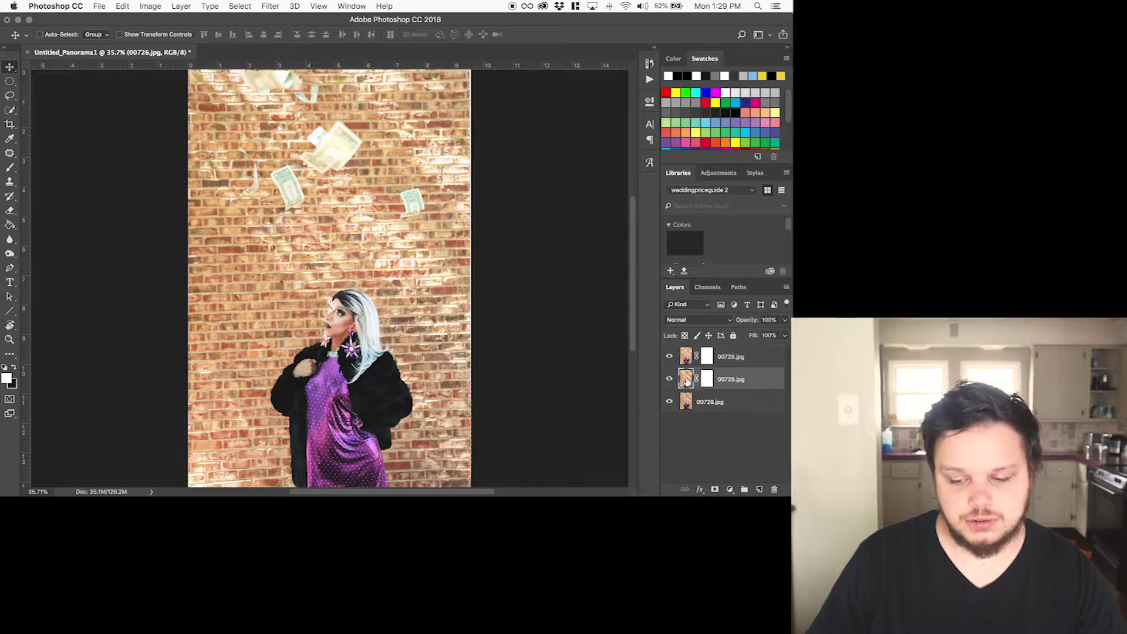
pyautogui.click(686, 358)
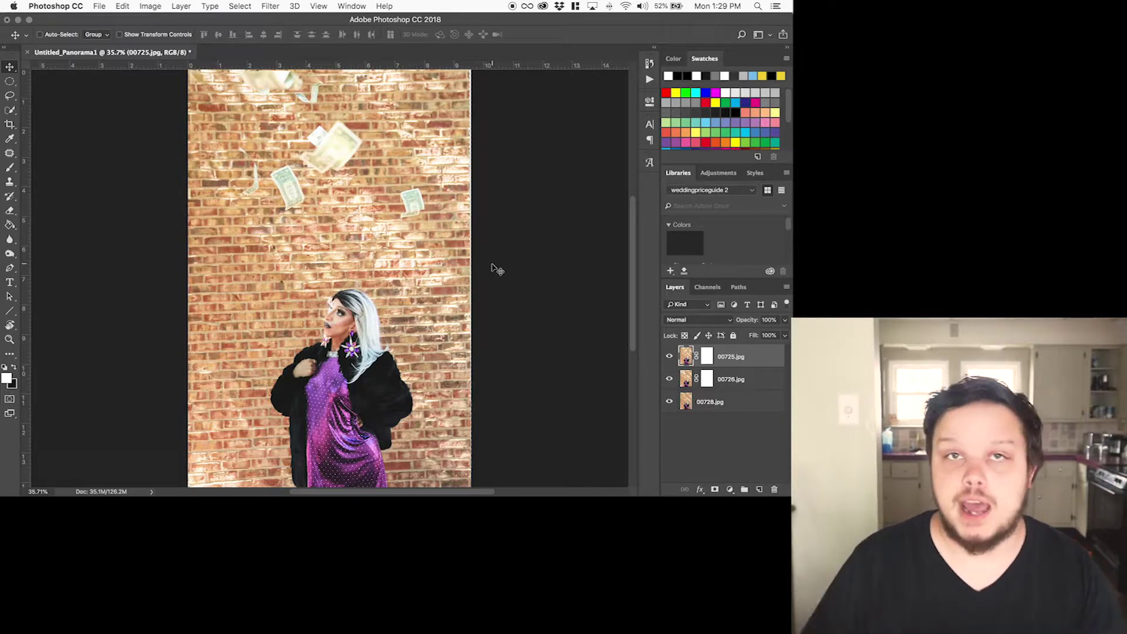
pyautogui.click(706, 357)
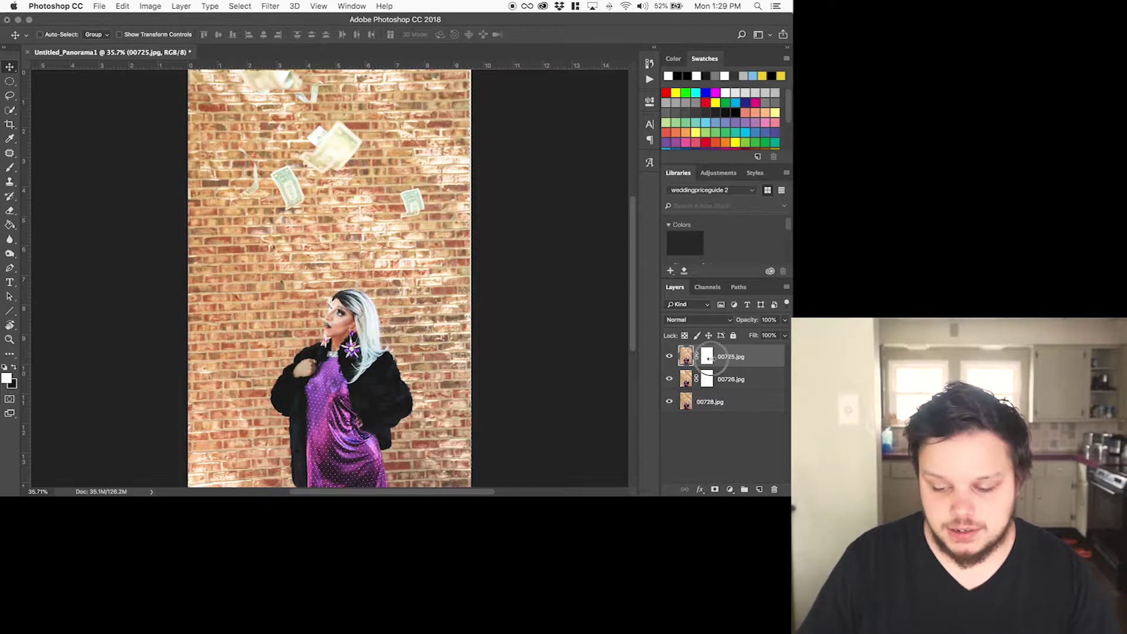
pyautogui.click(10, 168)
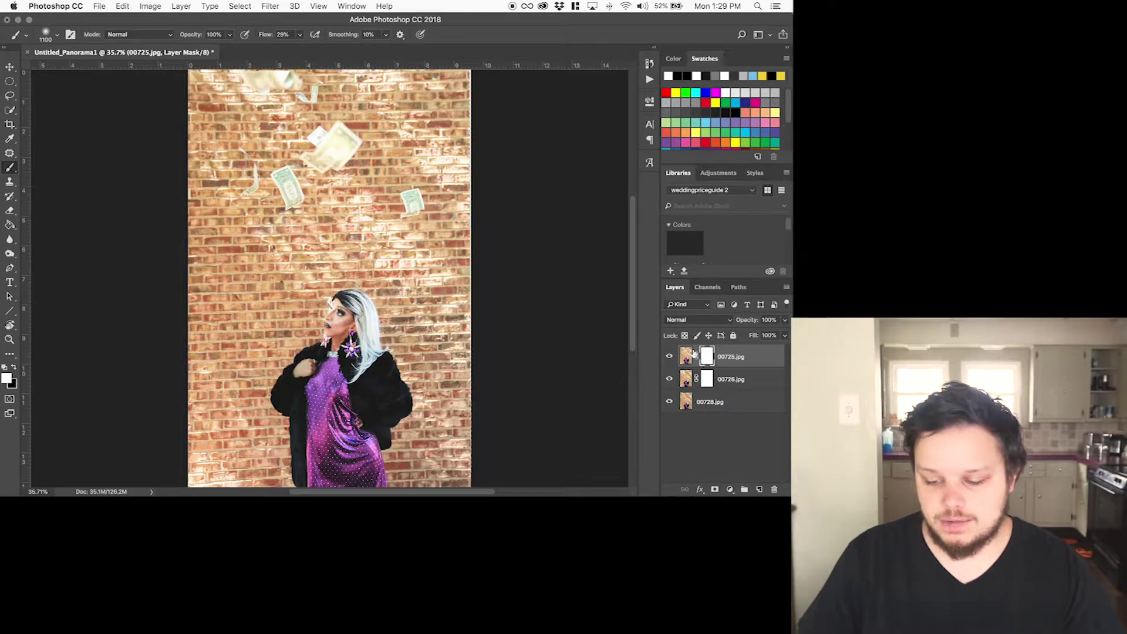
pyautogui.click(707, 376)
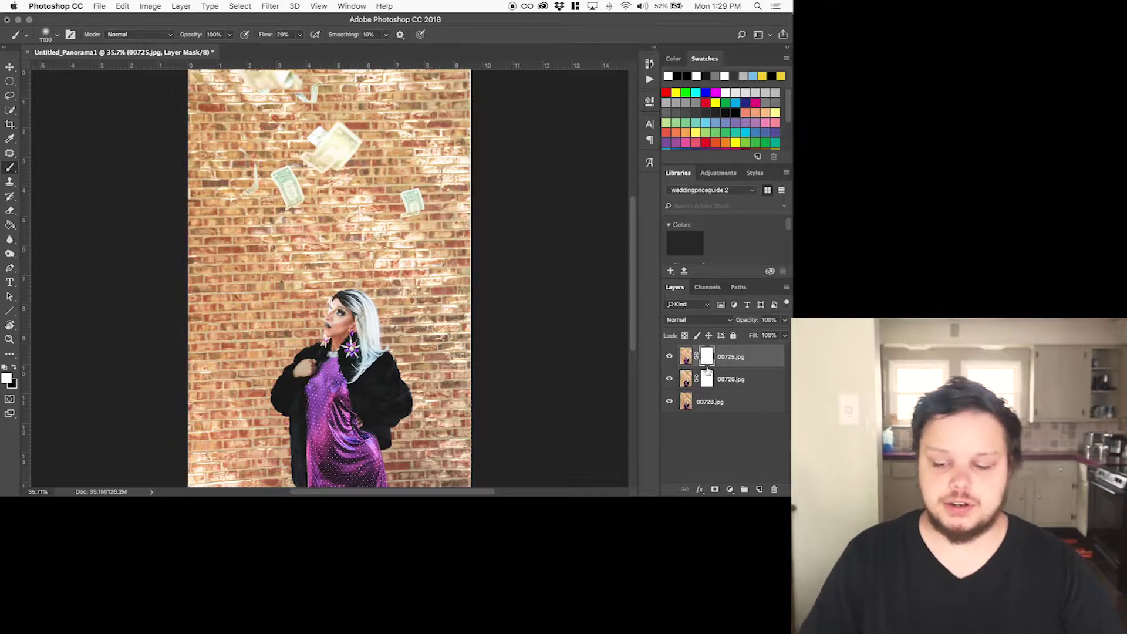
pyautogui.click(708, 356)
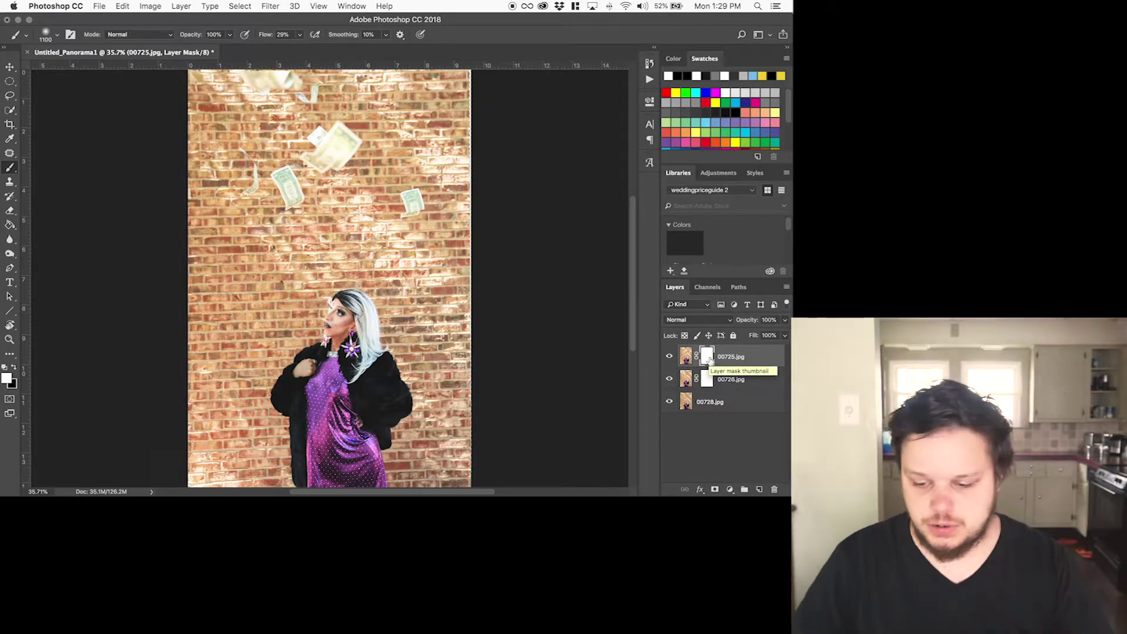
# - Fill the 00725.jpg layer mask with black using the Paint Bucket and refill it with white
pyautogui.click(10, 226)
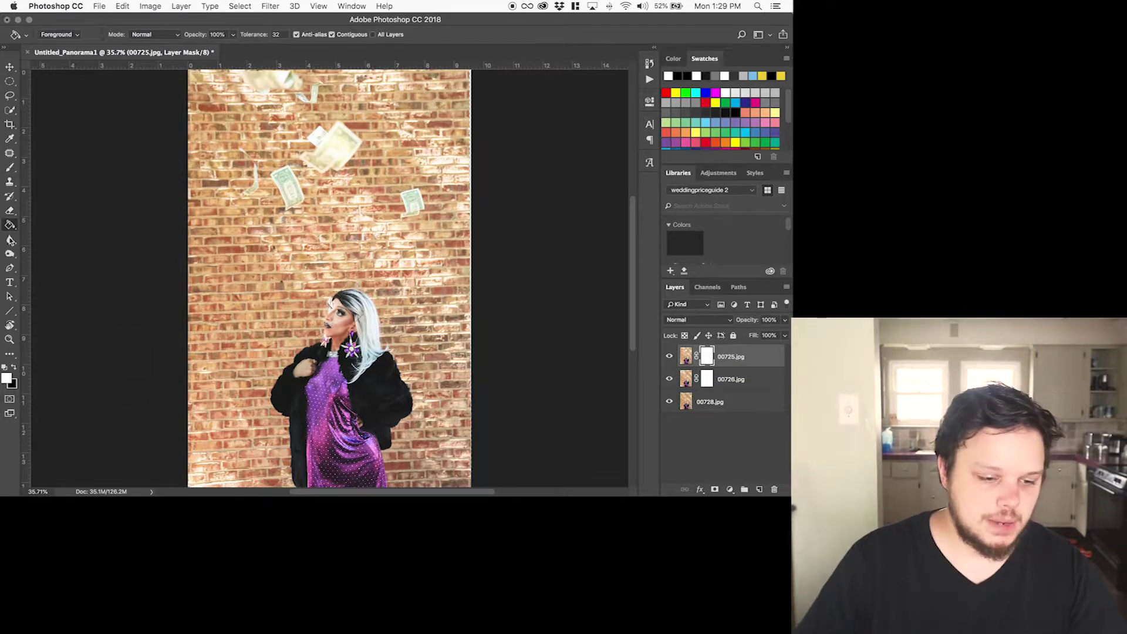
pyautogui.click(14, 368)
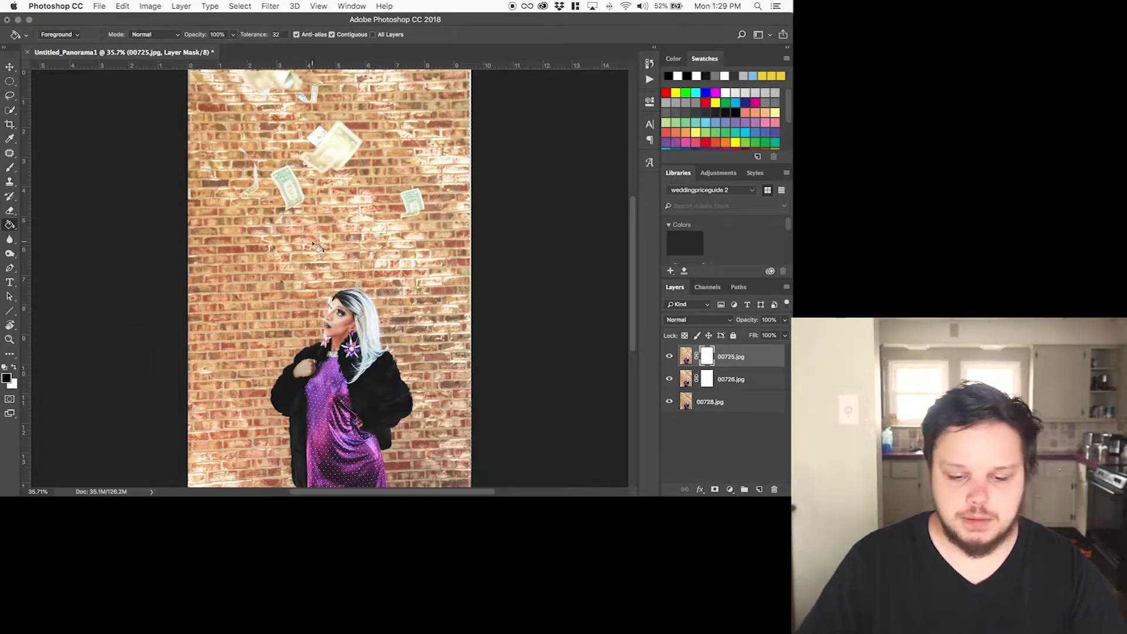
pyautogui.click(353, 242)
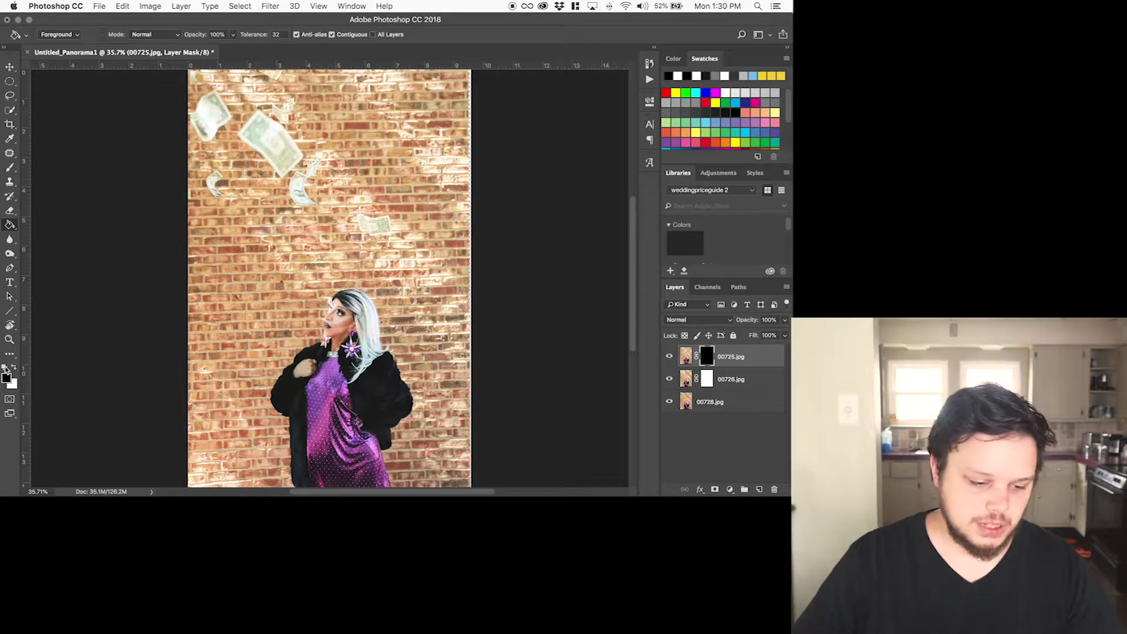
pyautogui.click(12, 369)
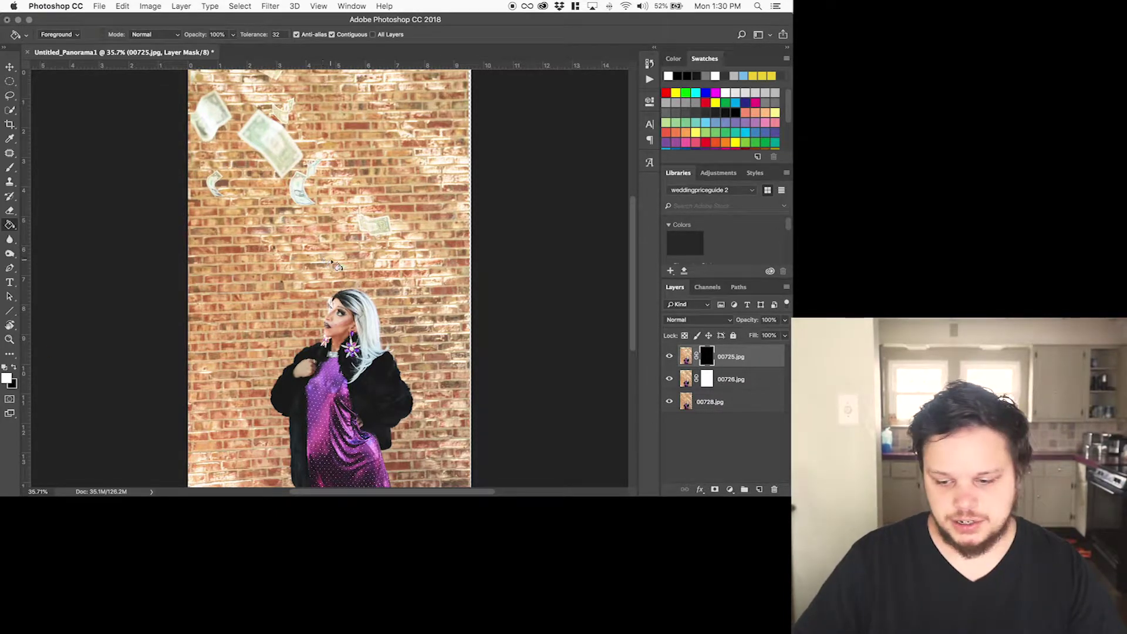
pyautogui.click(283, 253)
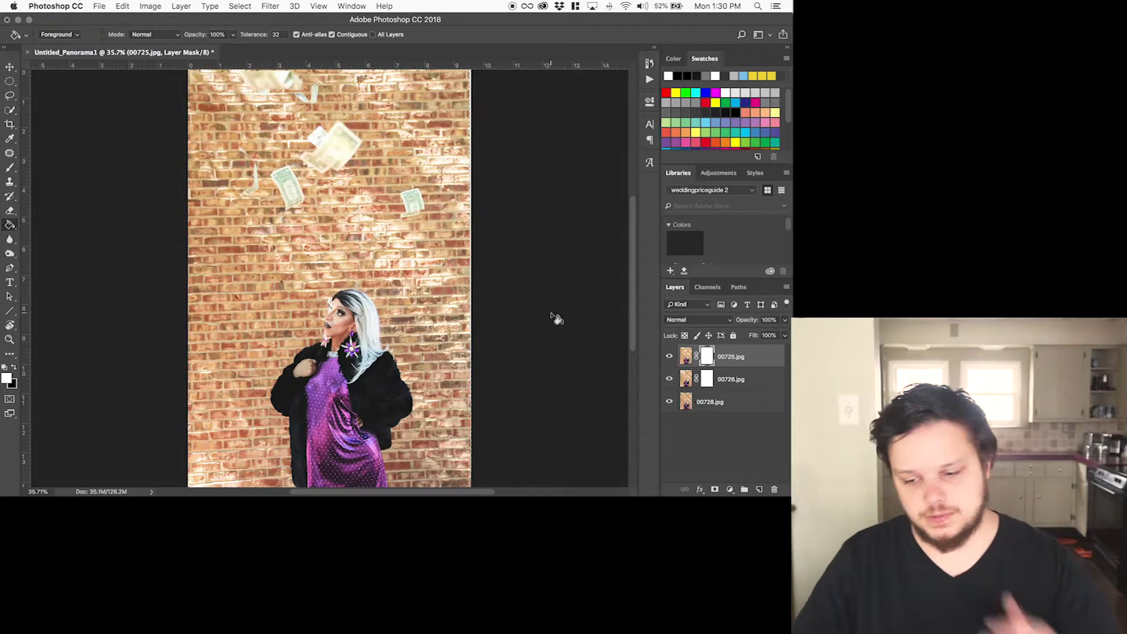
# - Paint black on the 00725.jpg mask with a 600 px brush to reveal the underlying bills at the photo's upper left
pyautogui.press('b')
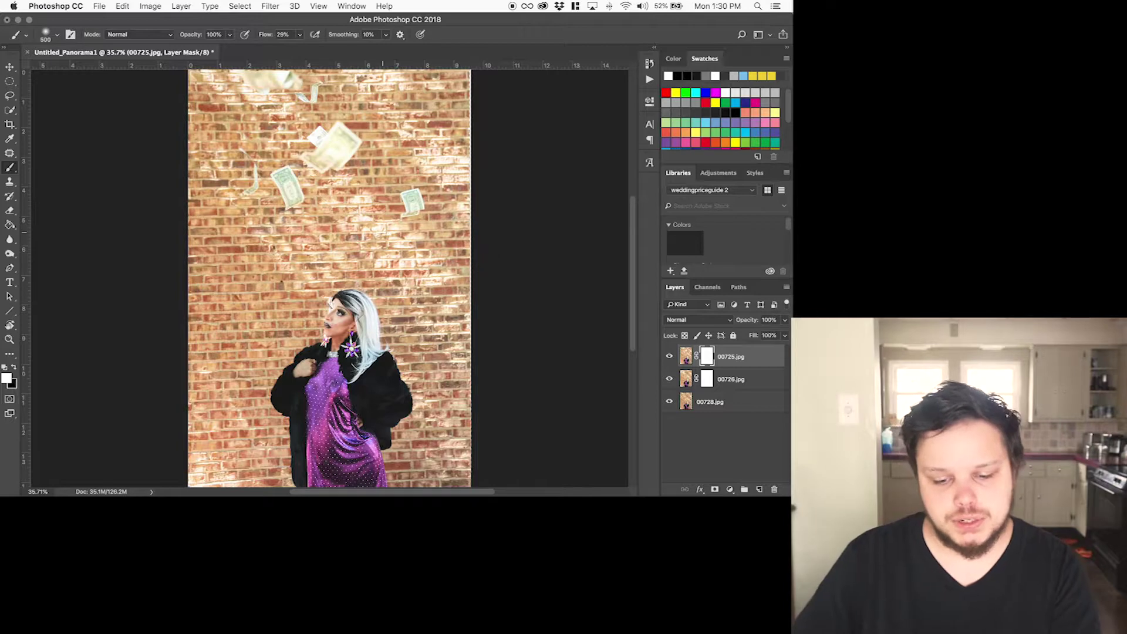
pyautogui.press('x')
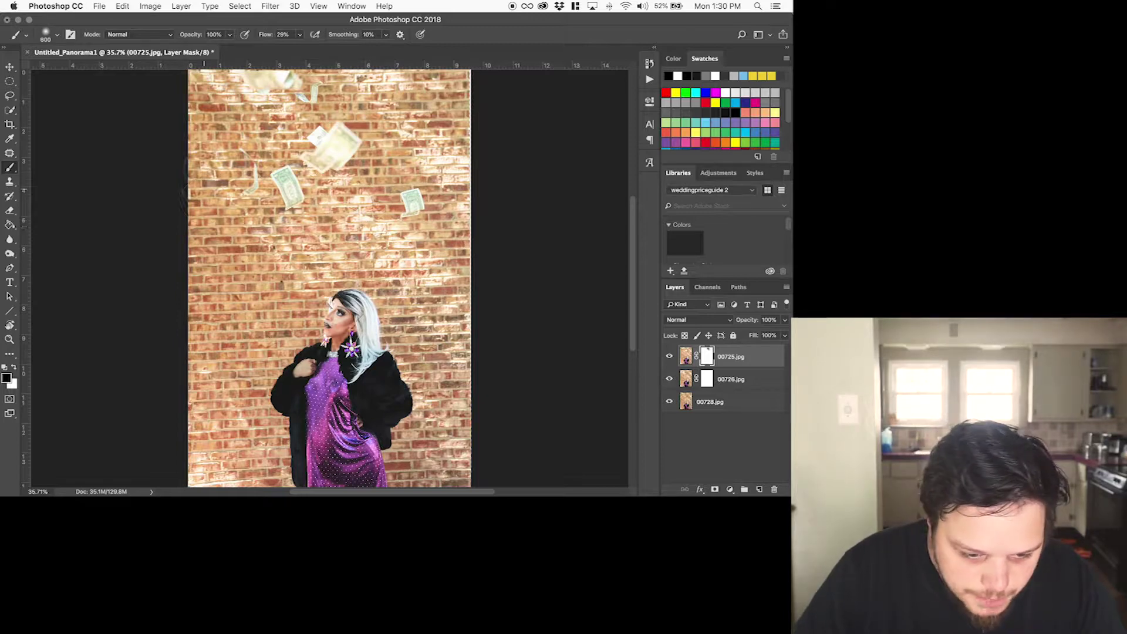
pyautogui.moveTo(202, 162)
pyautogui.mouseDown()
pyautogui.moveTo(219, 132)
pyautogui.moveTo(204, 131)
pyautogui.moveTo(212, 120)
pyautogui.moveTo(202, 118)
pyautogui.moveTo(216, 118)
pyautogui.moveTo(199, 112)
pyautogui.moveTo(276, 123)
pyautogui.moveTo(261, 132)
pyautogui.moveTo(282, 154)
pyautogui.mouseUp()
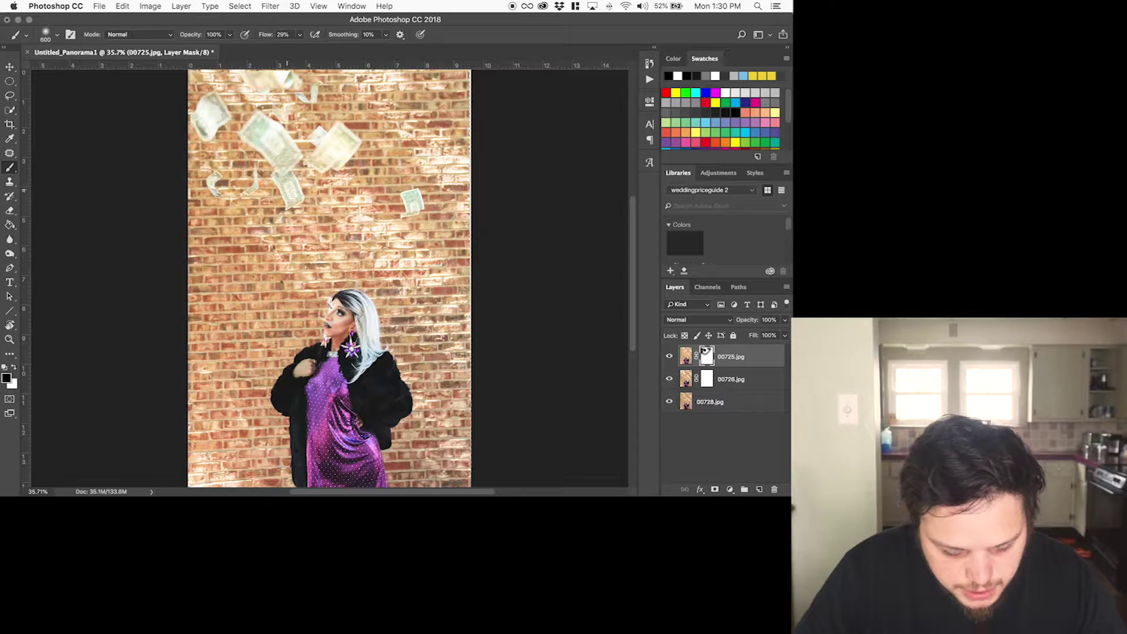
# - Switch to a 250 px white brush for touching up the overlapping bills on the 00725.jpg mask
pyautogui.press('x')
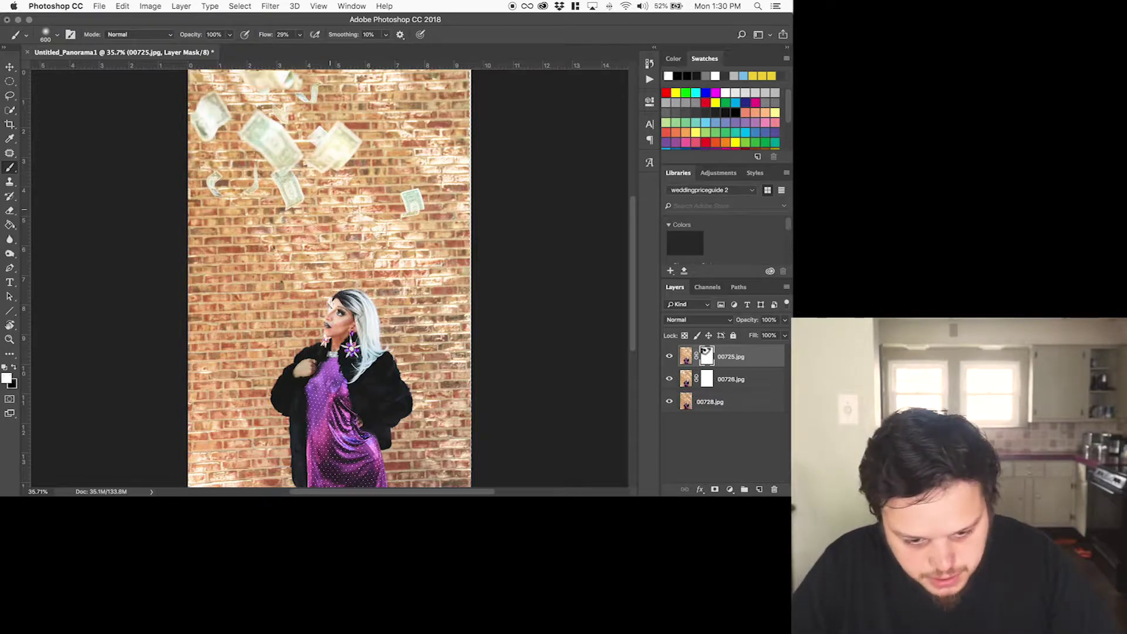
pyautogui.press('[')
pyautogui.press('[')
pyautogui.press('[')
pyautogui.press('[')
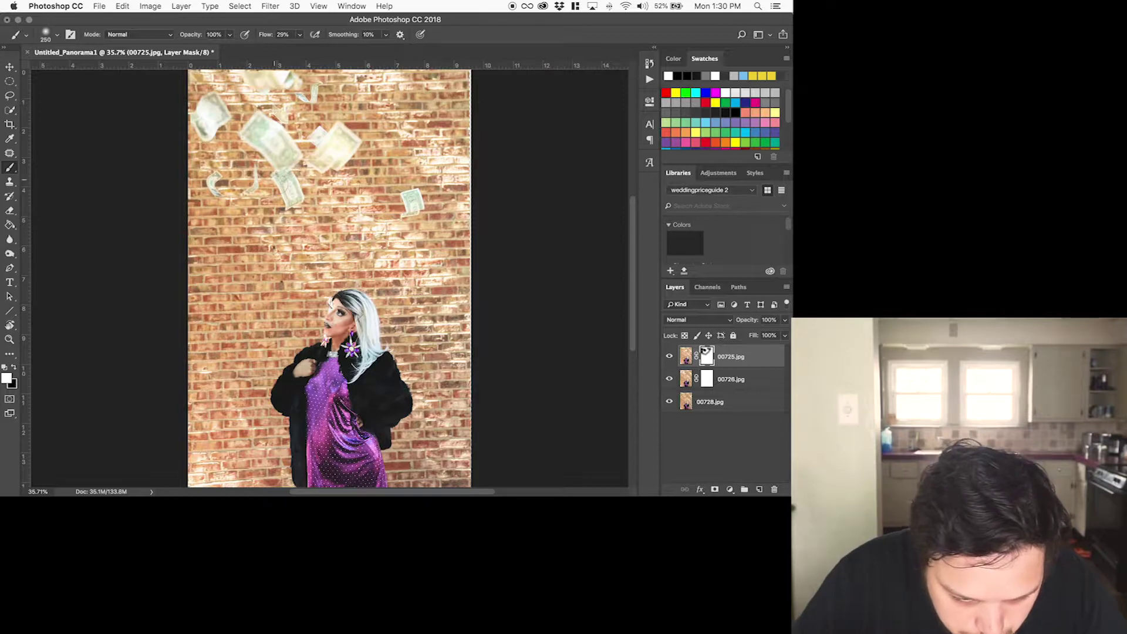
# - Paint black with a larger brush on the 00725.jpg mask to reveal the bill above and right of the woman's head
pyautogui.press('x')
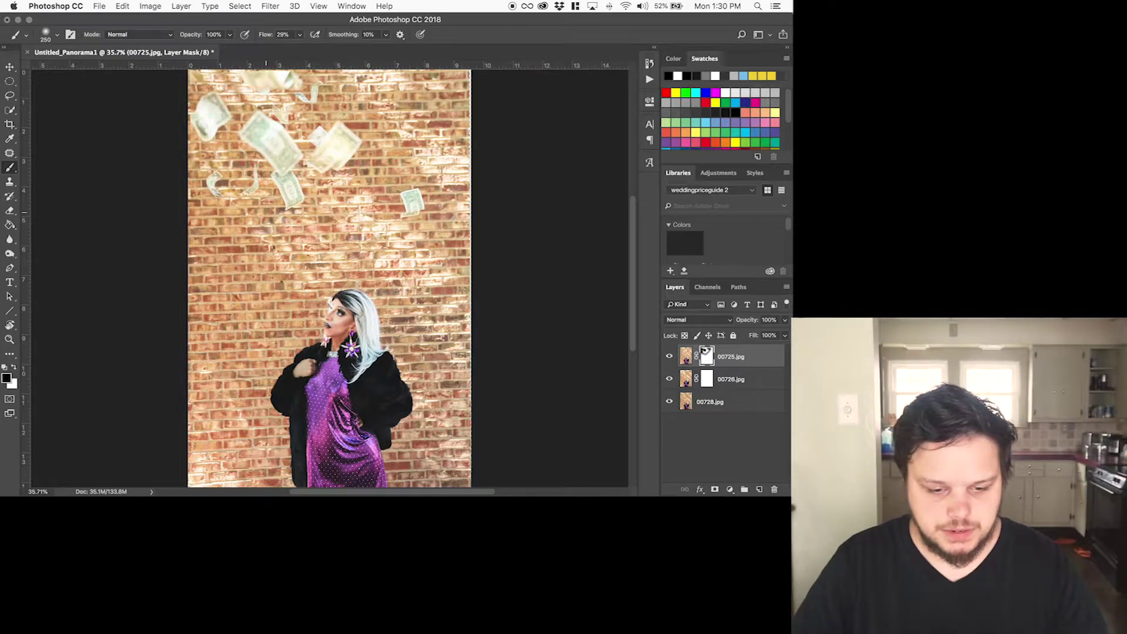
pyautogui.press(']')
pyautogui.press(']')
pyautogui.press(']')
pyautogui.press(']')
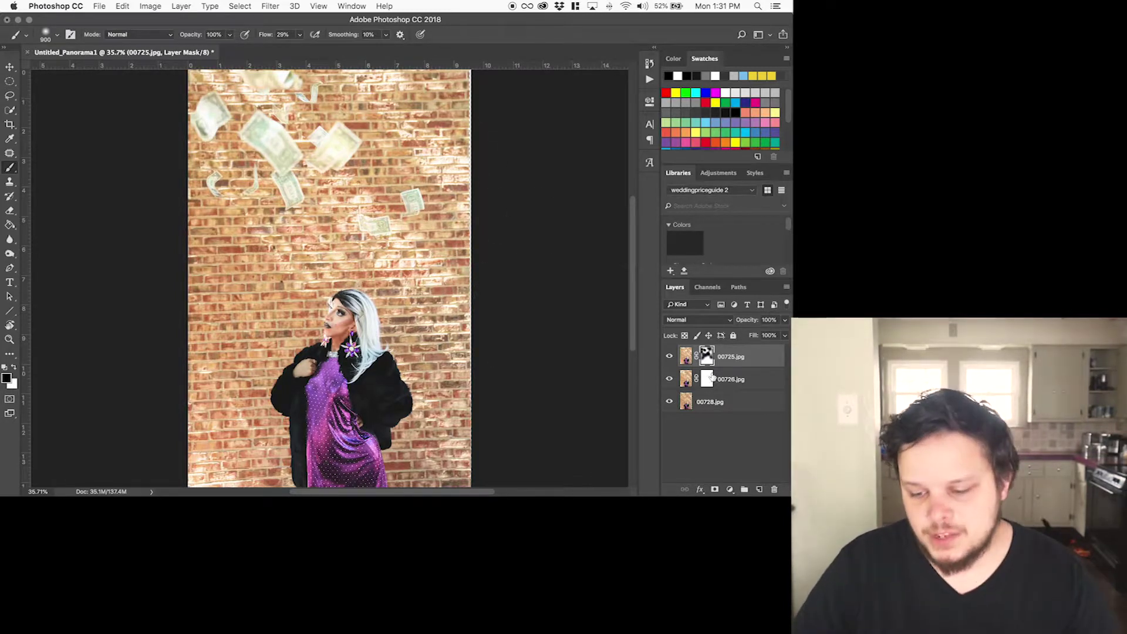
# - Hide the 00725.jpg layer and paint black on the 00726.jpg mask to reveal the 00728.jpg bill above the woman's head
pyautogui.click(670, 357)
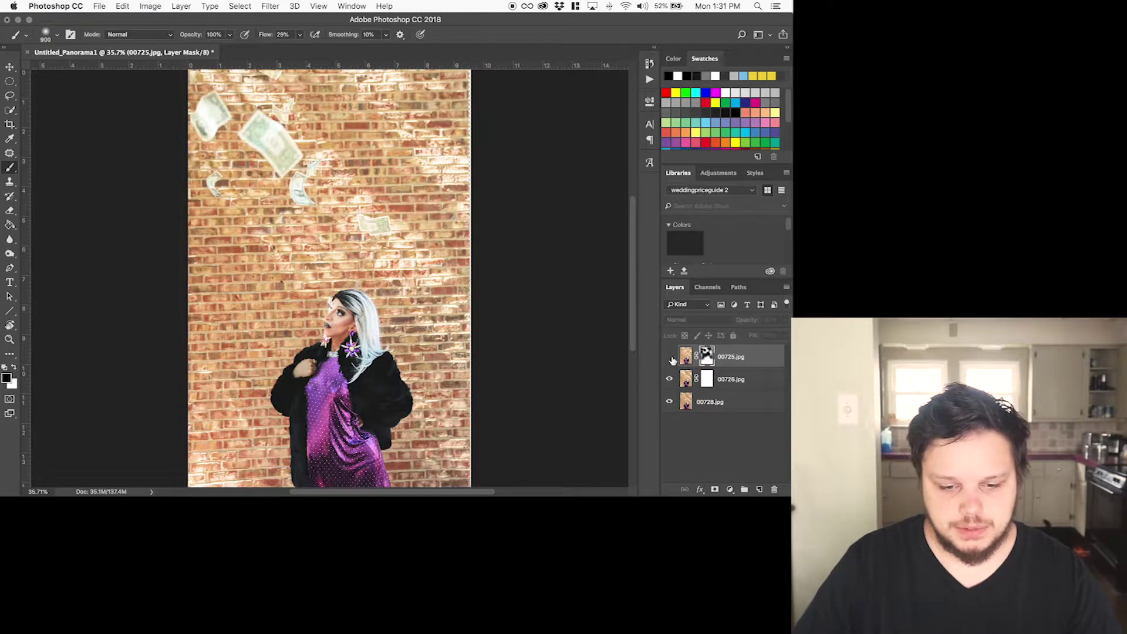
pyautogui.click(706, 380)
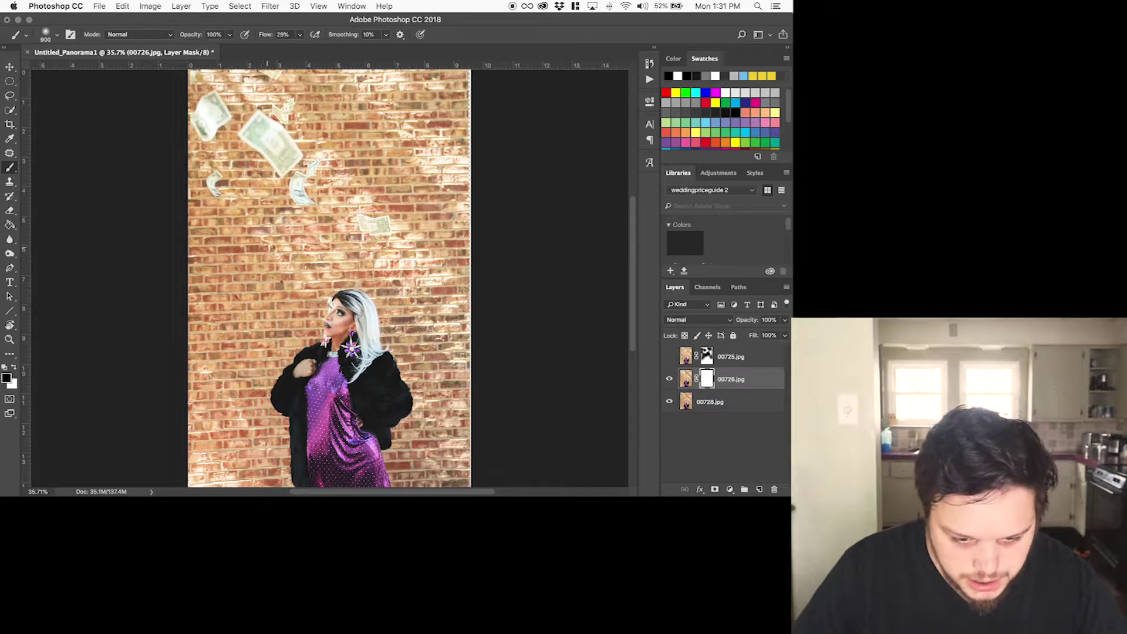
pyautogui.moveTo(309, 256); pyautogui.dragTo(318, 241)
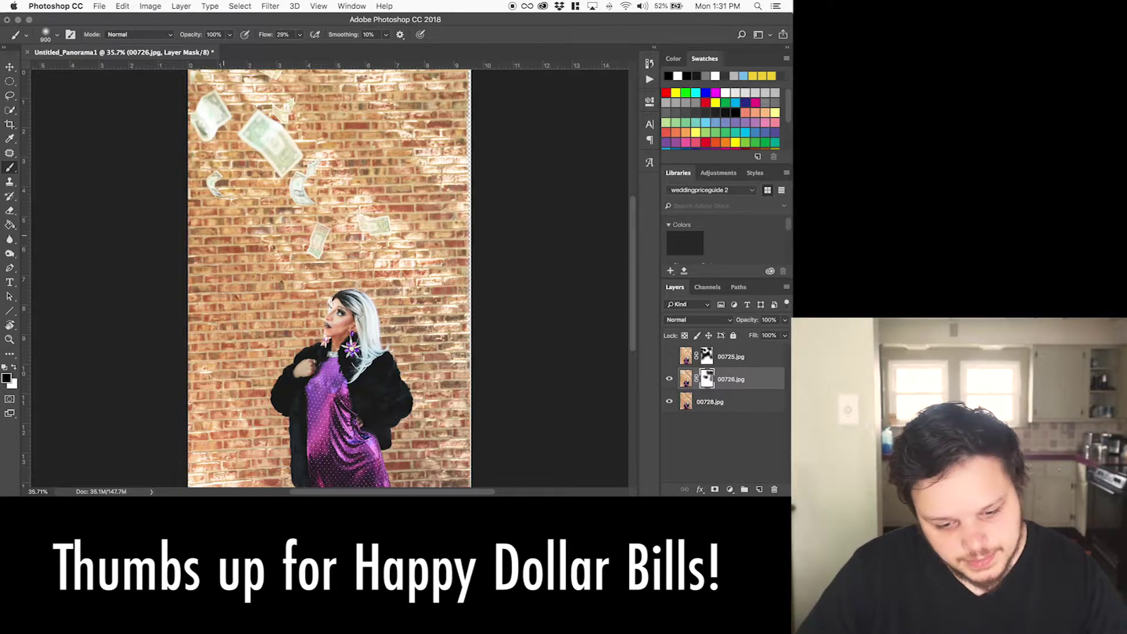
# - Paint black on the 00726.jpg mask near the photo's left edge and reduce the brush to 400 px
pyautogui.moveTo(253, 221); pyautogui.dragTo(182, 250)
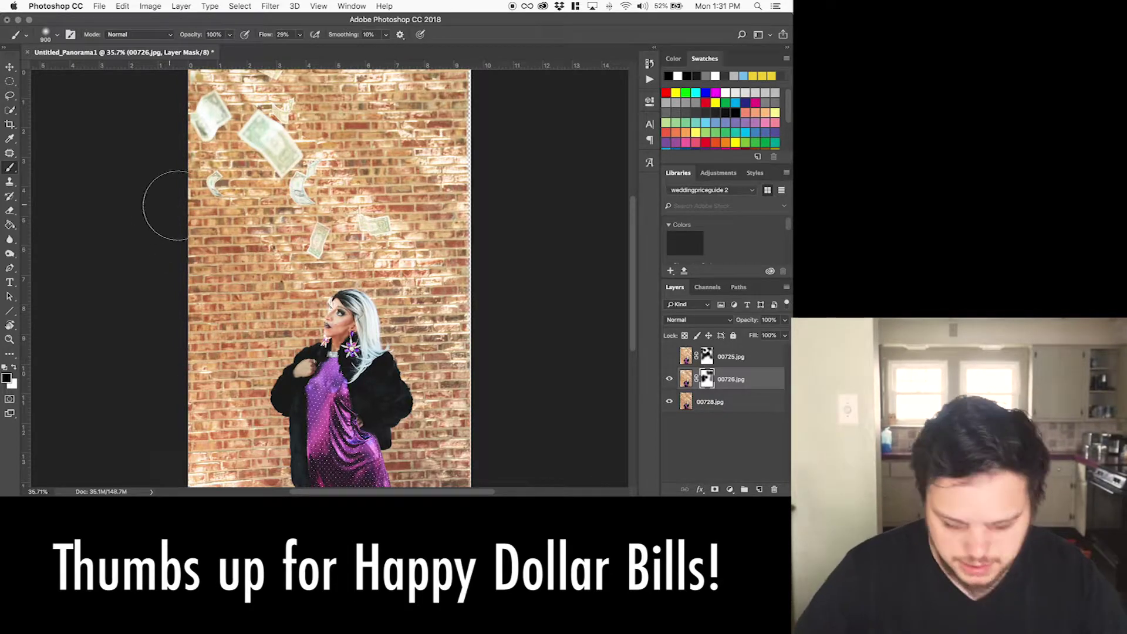
pyautogui.press('[')
pyautogui.press('[')
pyautogui.press('[')
pyautogui.press('[')
pyautogui.press('[')
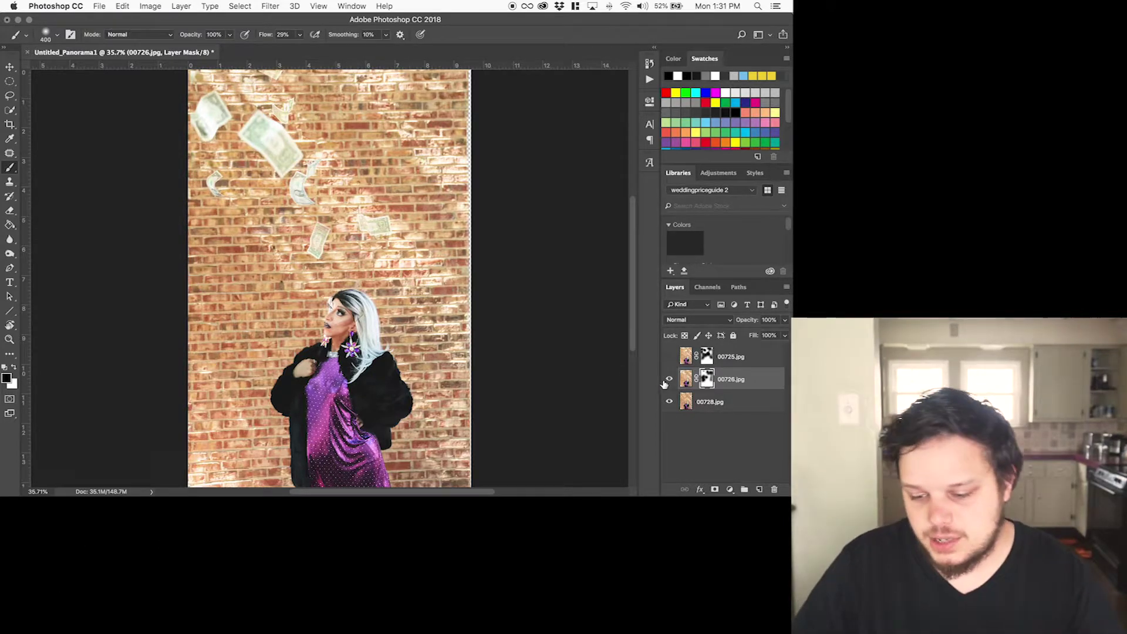
# - Show the 00725.jpg layer again and compare the composite with that layer on and off
pyautogui.click(670, 360)
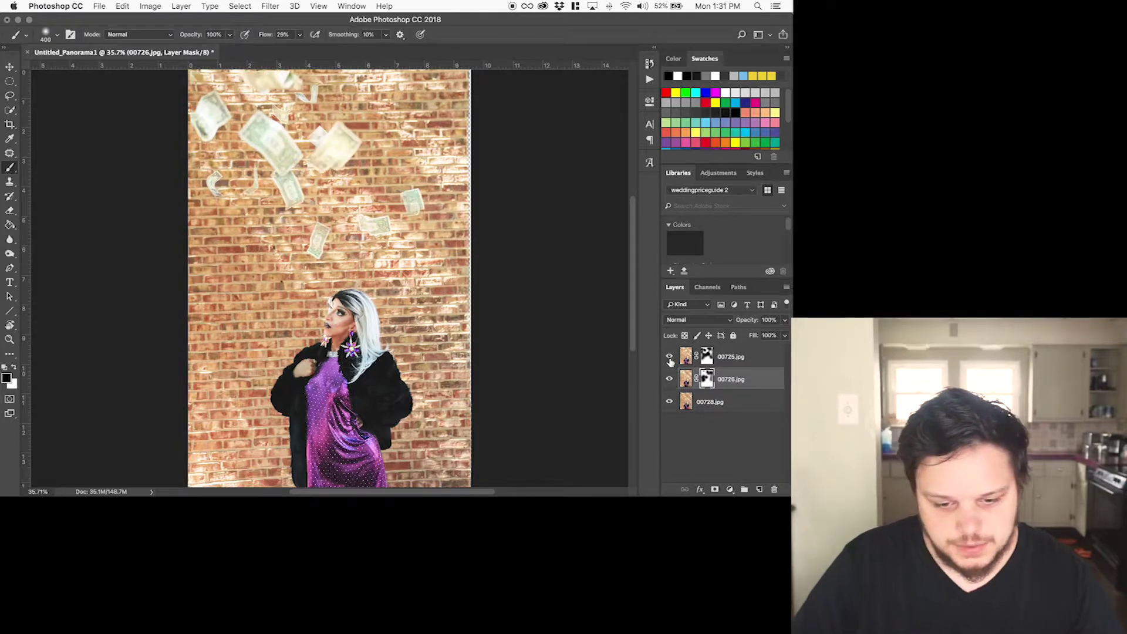
pyautogui.click(670, 358)
pyautogui.click(670, 359)
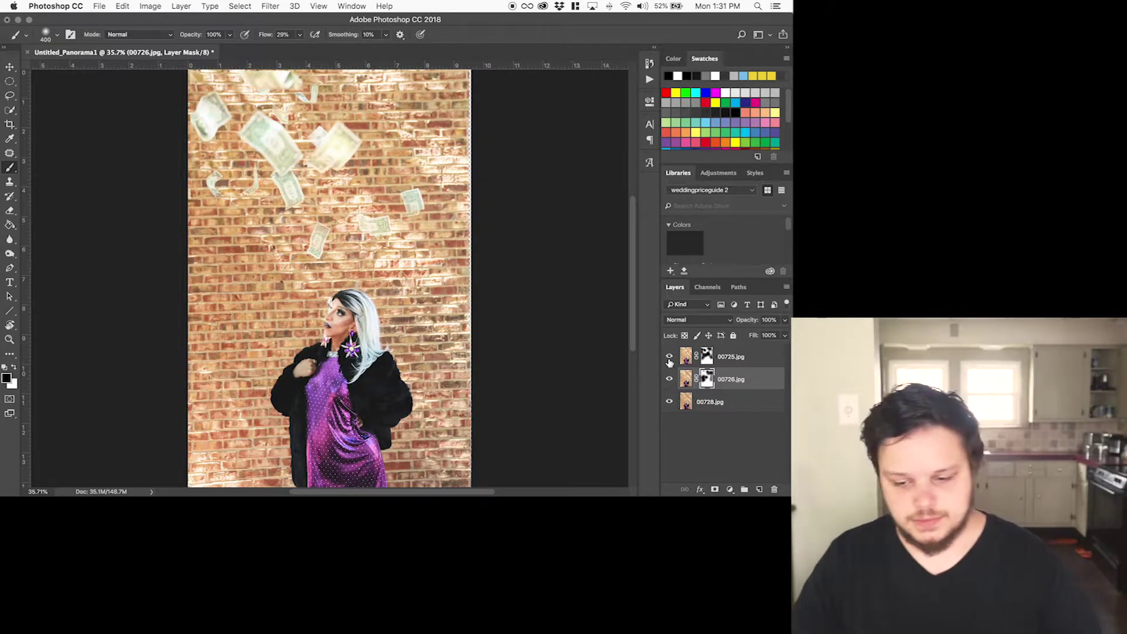
pyautogui.click(670, 358)
pyautogui.click(670, 358)
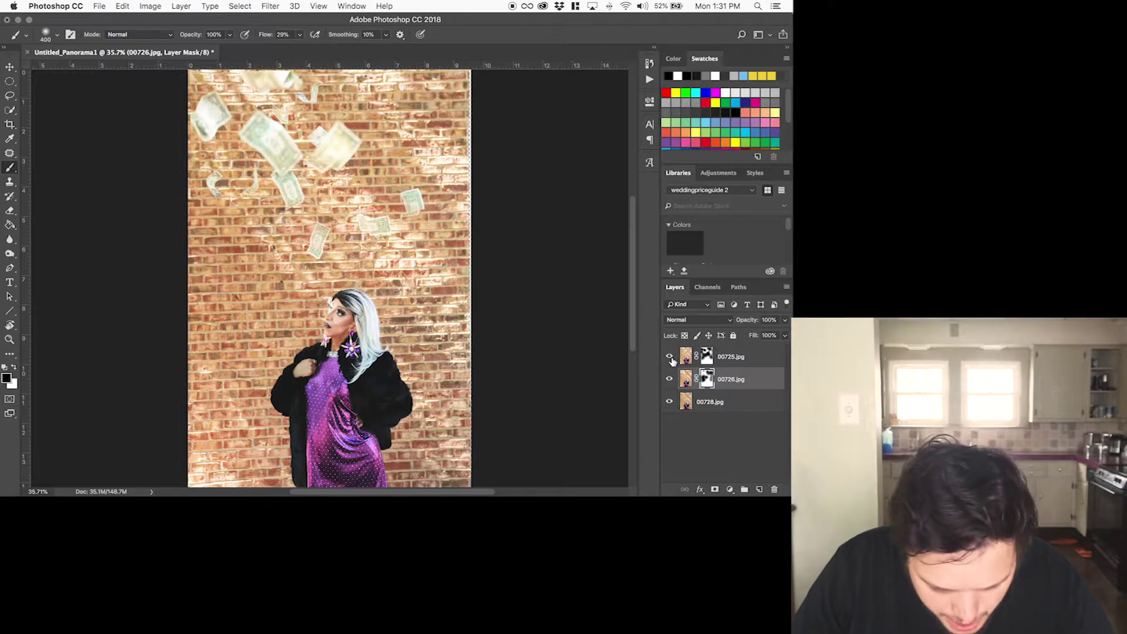
pyautogui.click(669, 358)
pyautogui.click(669, 358)
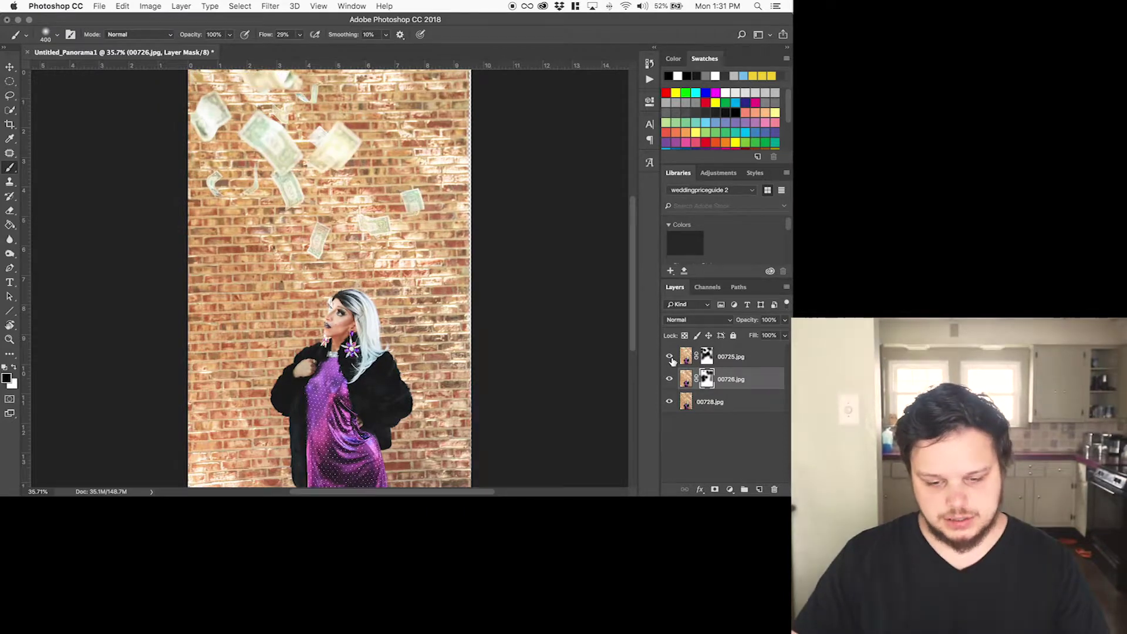
pyautogui.click(670, 358)
pyautogui.click(670, 358)
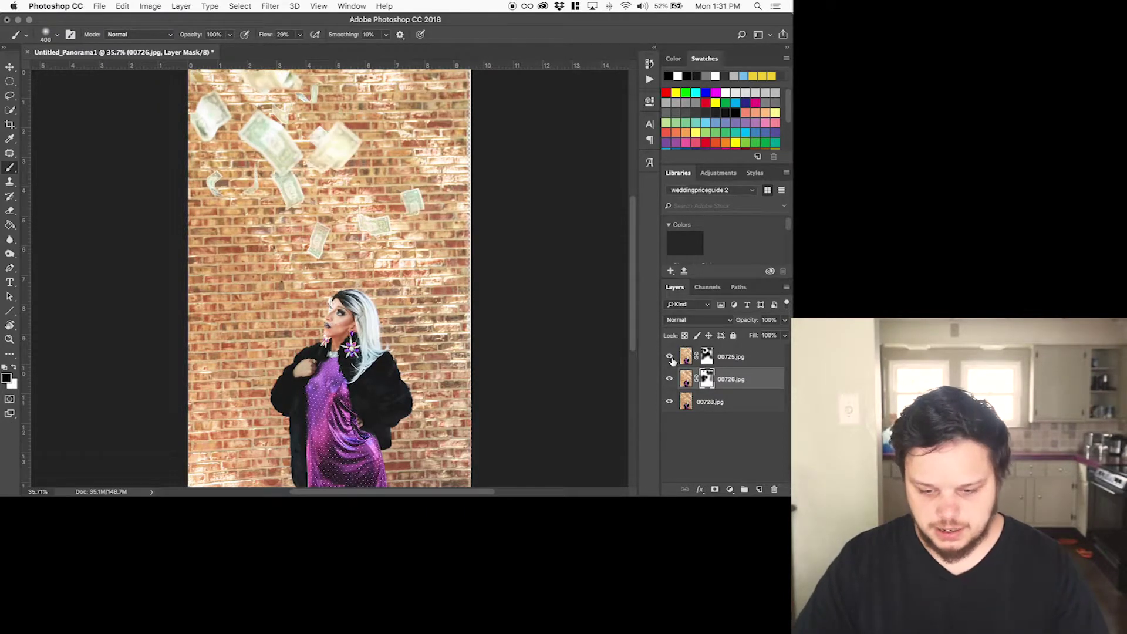
pyautogui.click(670, 358)
pyautogui.click(670, 358)
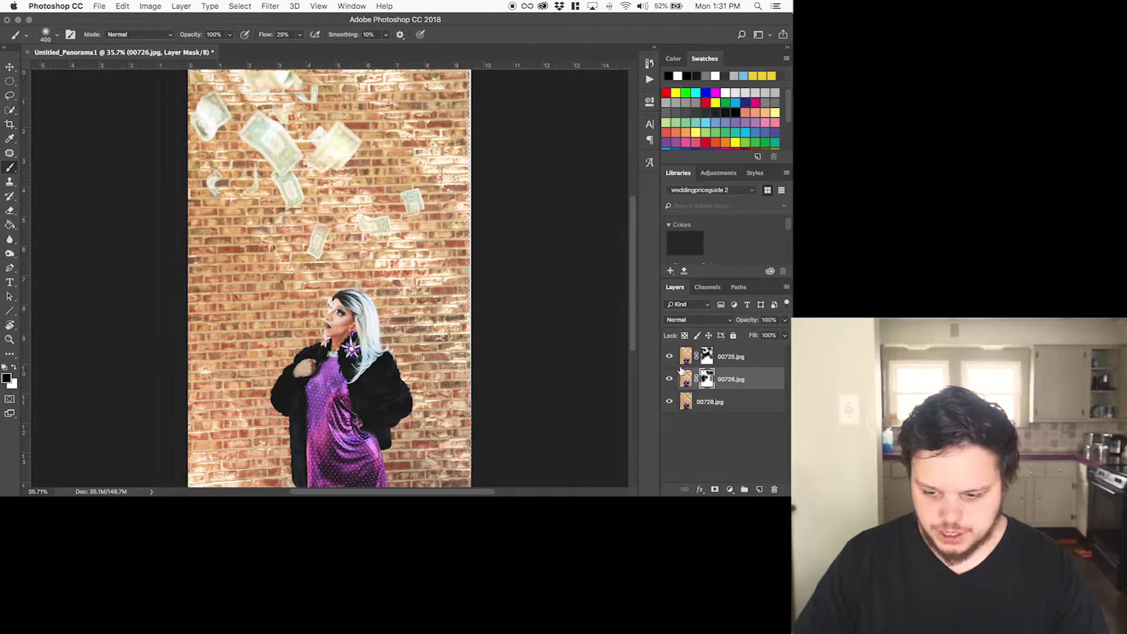
pyautogui.click(708, 363)
pyautogui.click(687, 364)
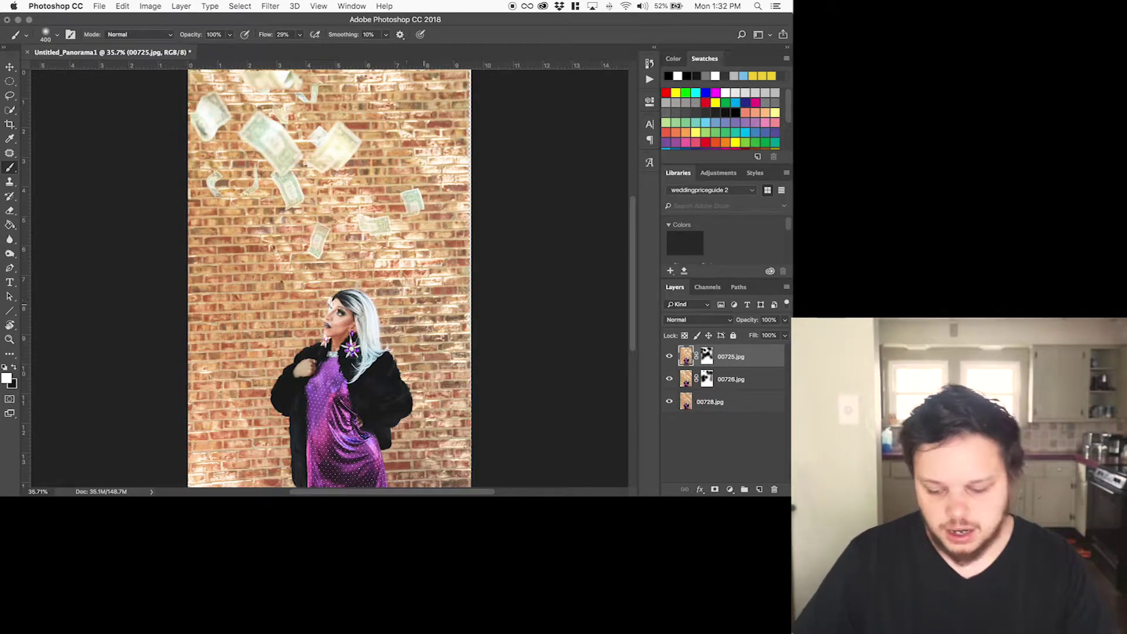
pyautogui.press('v')
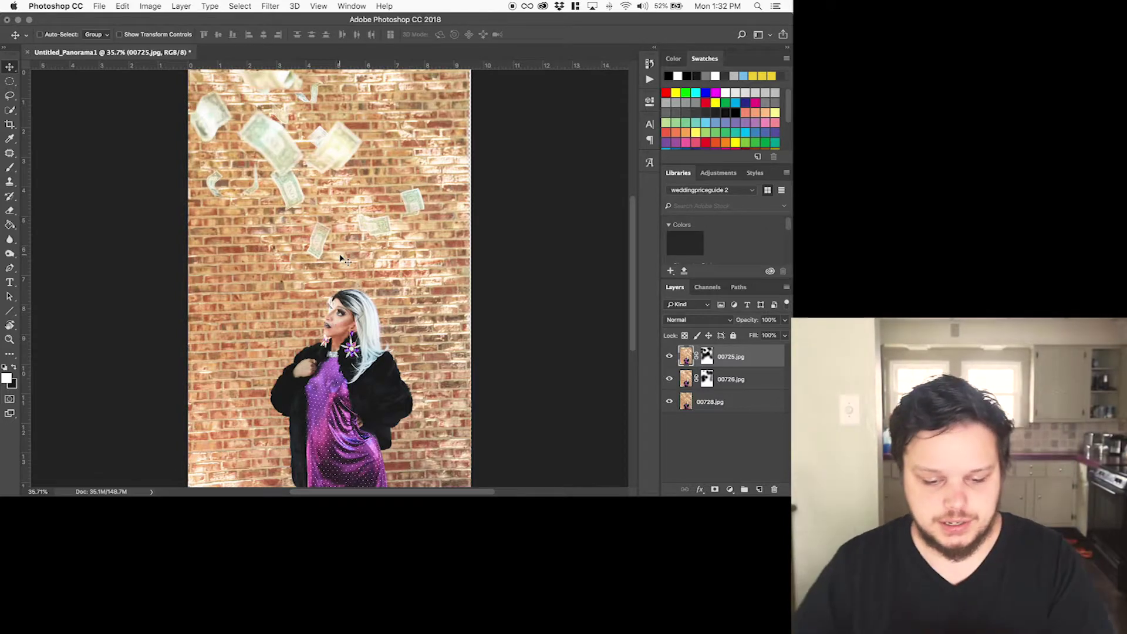
pyautogui.click(707, 378)
pyautogui.press('b')
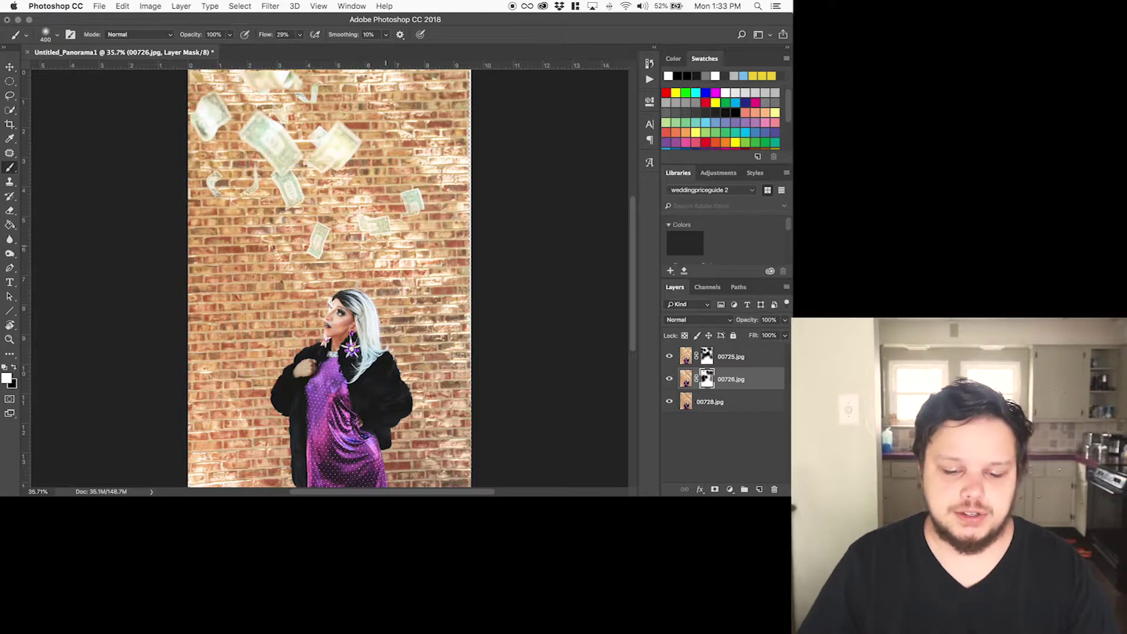
pyautogui.click(725, 361)
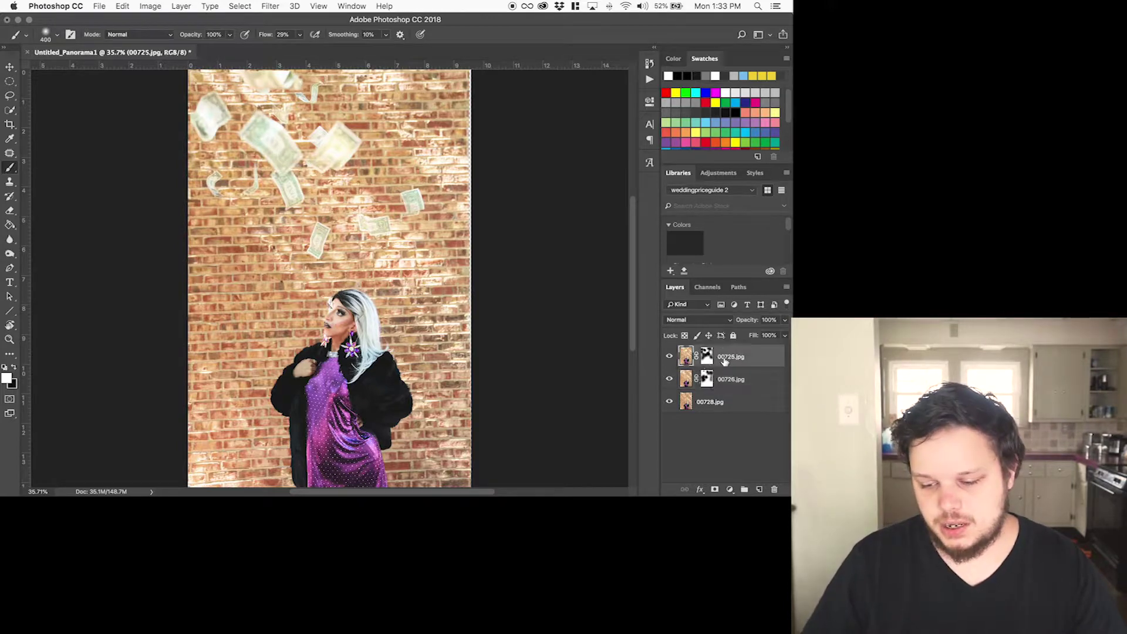
# - Compare which bills the 00725.jpg and 00726.jpg layers each contribute by hiding and showing them
pyautogui.click(670, 357)
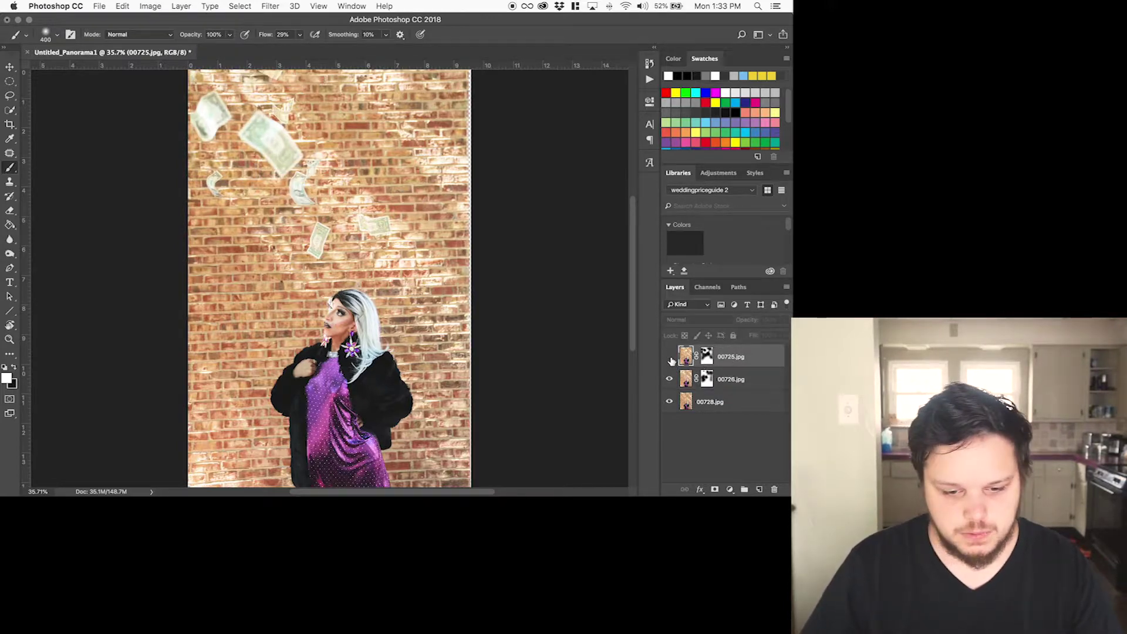
pyautogui.click(670, 357)
pyautogui.click(671, 358)
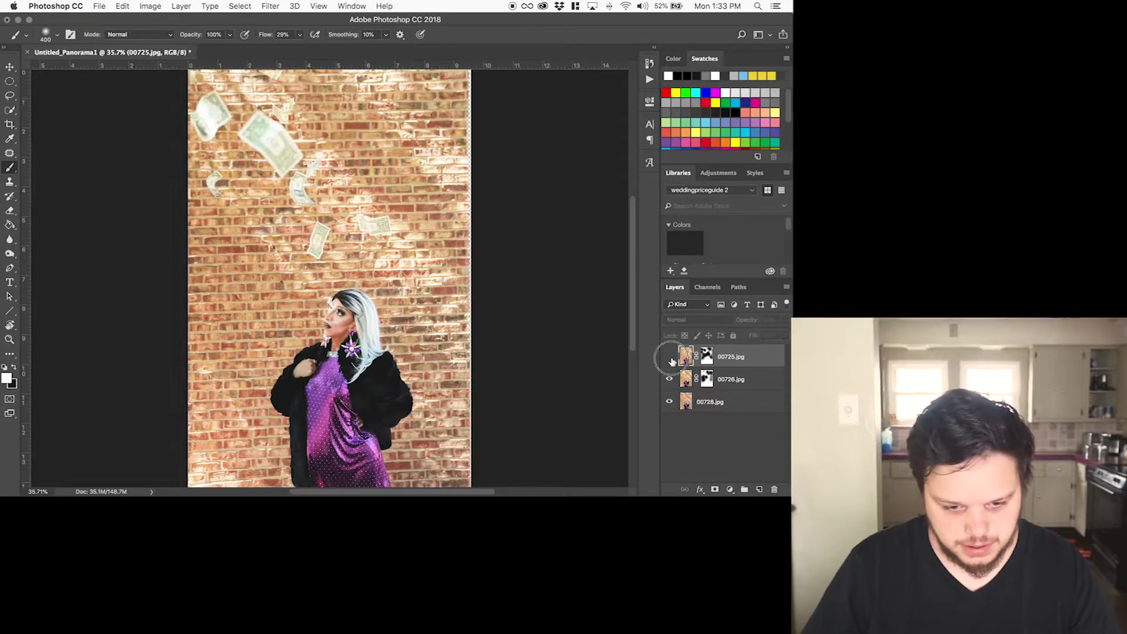
pyautogui.click(671, 359)
pyautogui.click(671, 358)
pyautogui.click(671, 358)
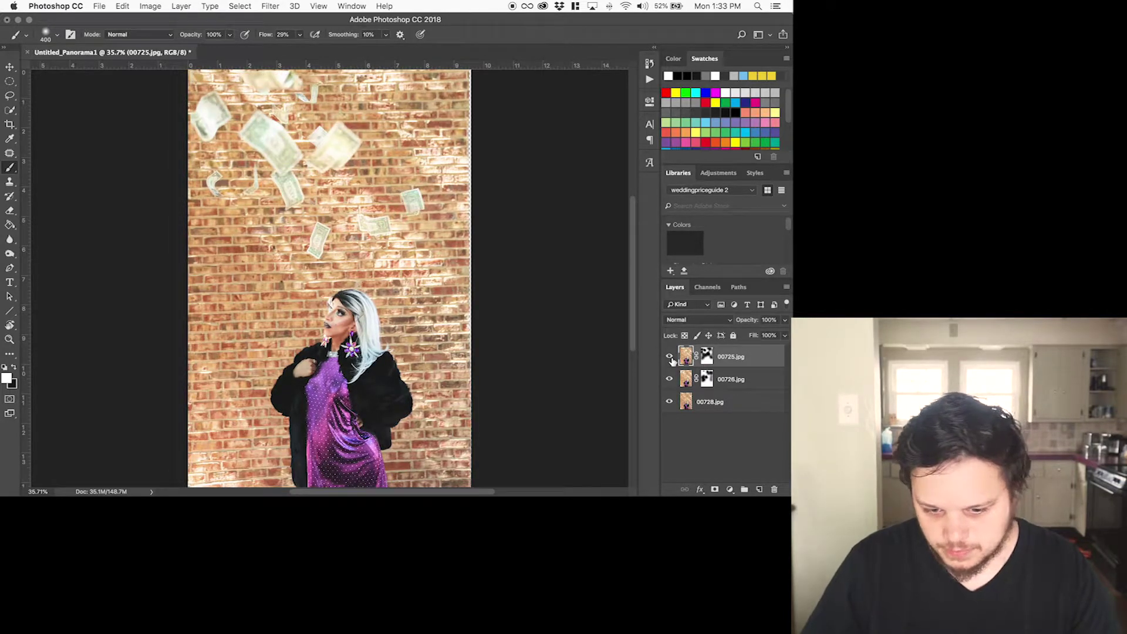
pyautogui.click(670, 380)
pyautogui.click(670, 380)
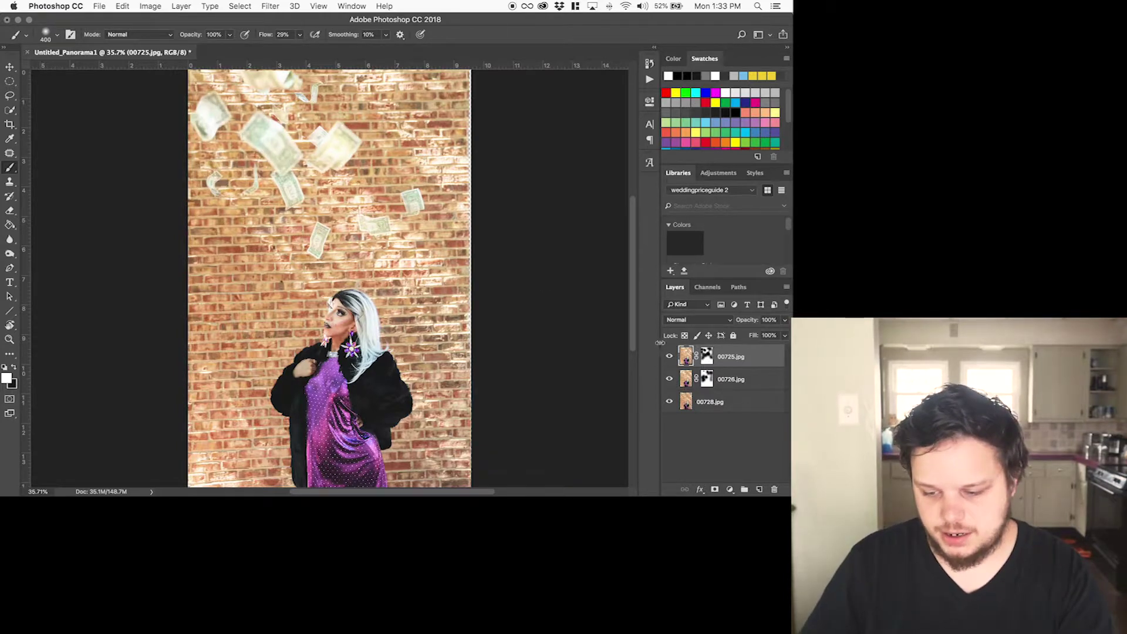
# - Target the 00726.jpg image rather than its mask and set up the Quick Selection tool with a 125 px brush
pyautogui.click(689, 382)
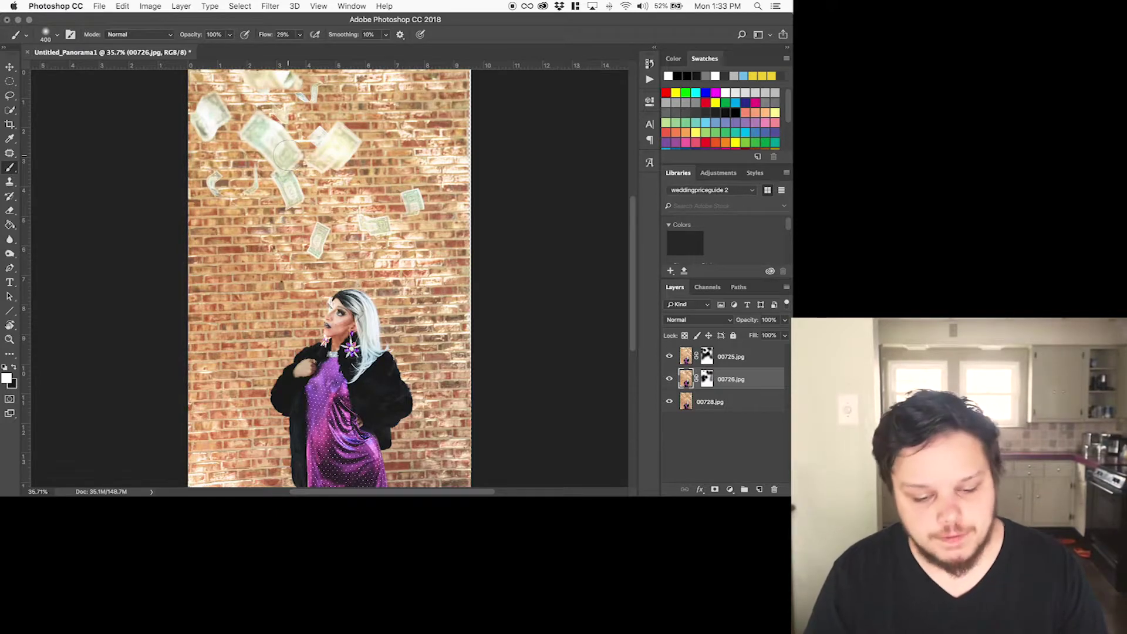
pyautogui.click(10, 113)
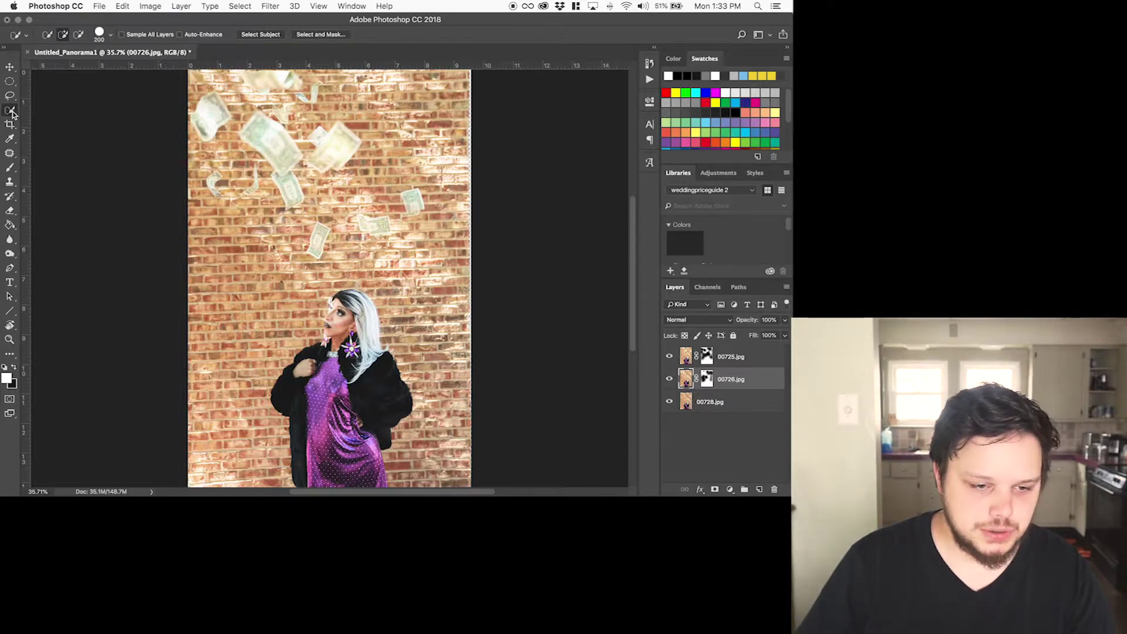
pyautogui.press('[')
pyautogui.press('[')
pyautogui.press('[')
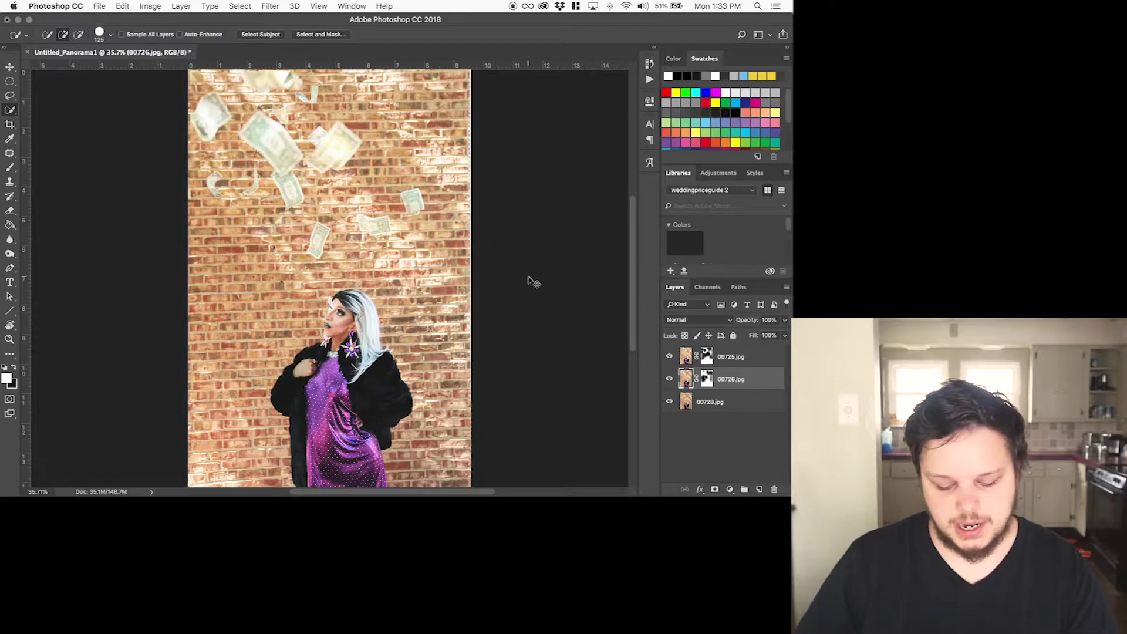
# - Add a new layer at the top of the stack and place a copy of the large bill on it, right of the woman's head
pyautogui.press('super+alt+shift+n')
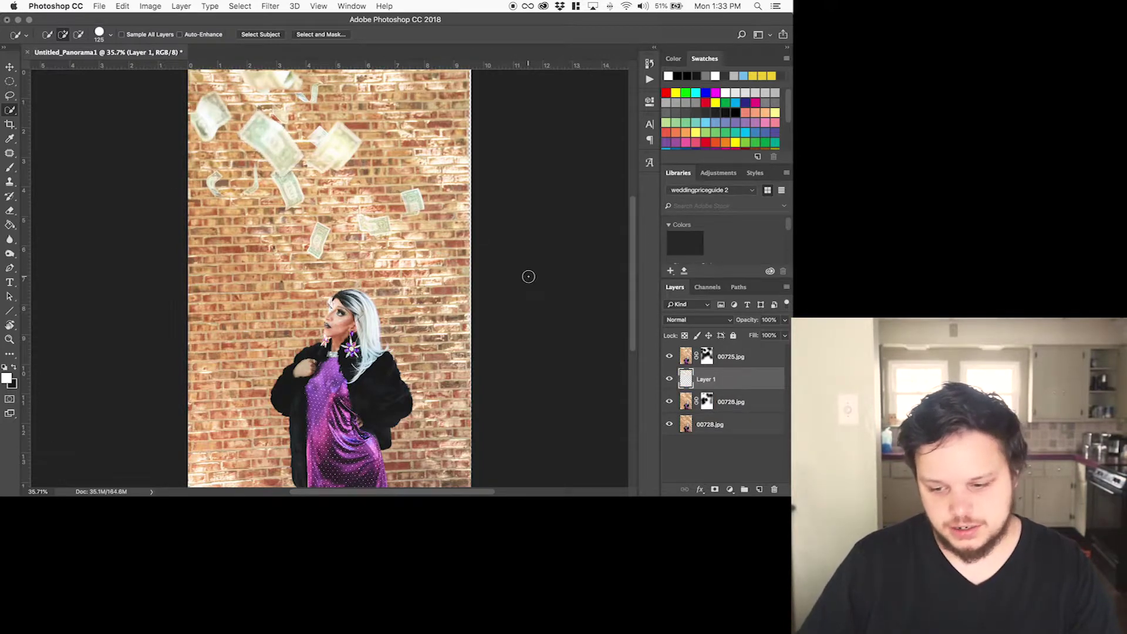
pyautogui.moveTo(725, 386); pyautogui.dragTo(719, 351)
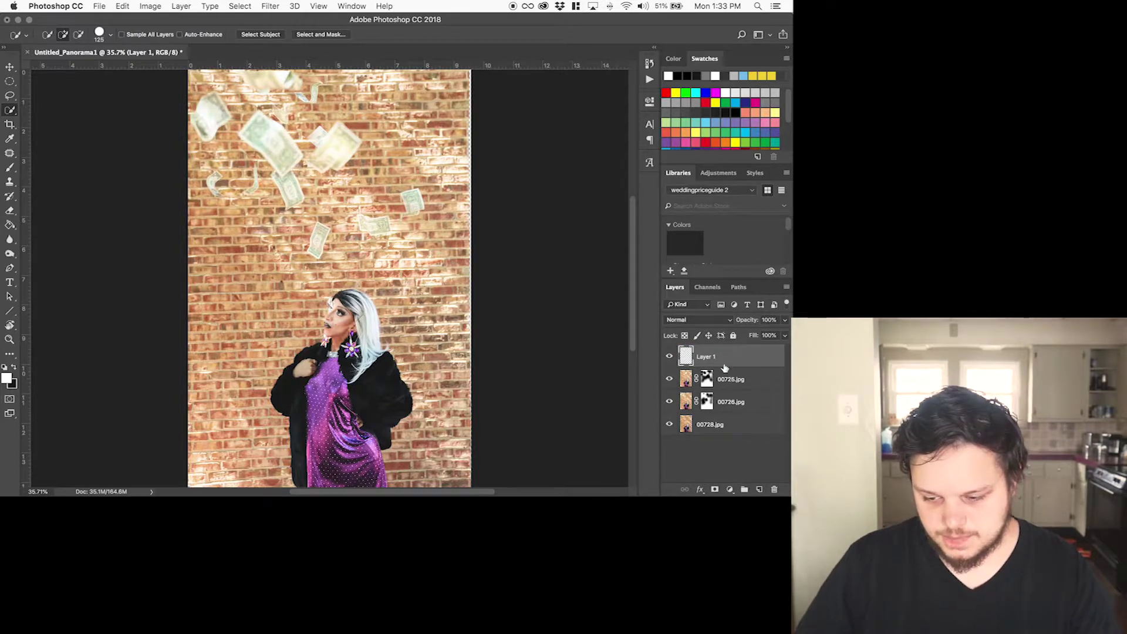
pyautogui.press('v')
pyautogui.moveTo(277, 156); pyautogui.dragTo(259, 317)
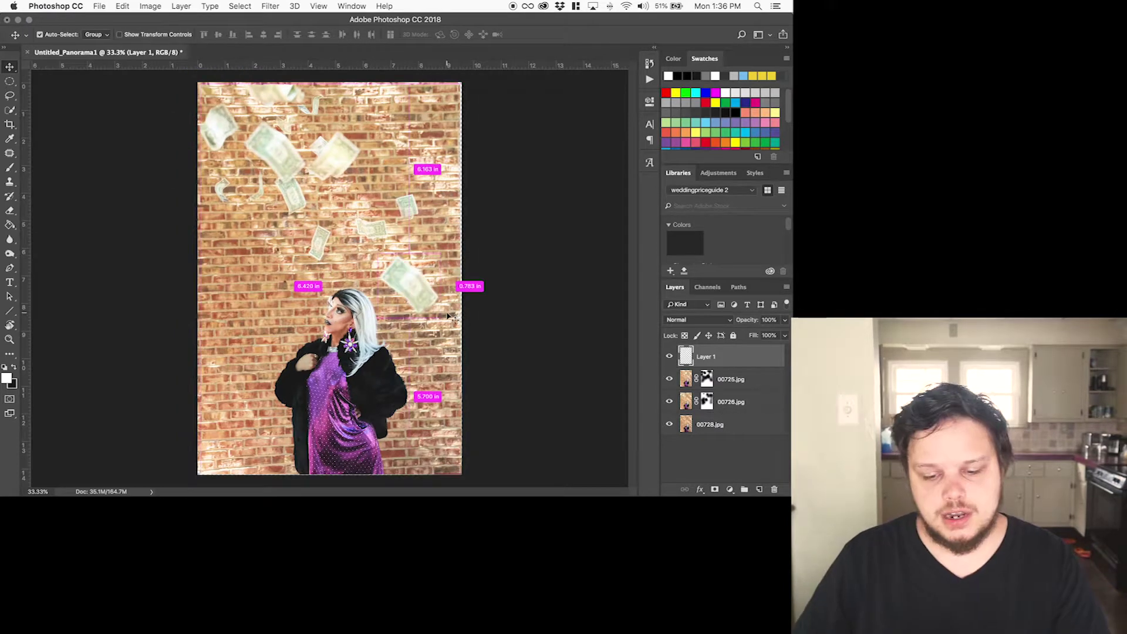
pyautogui.moveTo(449, 317); pyautogui.dragTo(448, 316)
# - Rotate the copied bill with Free Transform and move it to the photo's upper right area
pyautogui.press('super+t')
pyautogui.moveTo(449, 241); pyautogui.dragTo(483, 327)
pyautogui.moveTo(407, 291); pyautogui.dragTo(412, 109)
pyautogui.press('Return')
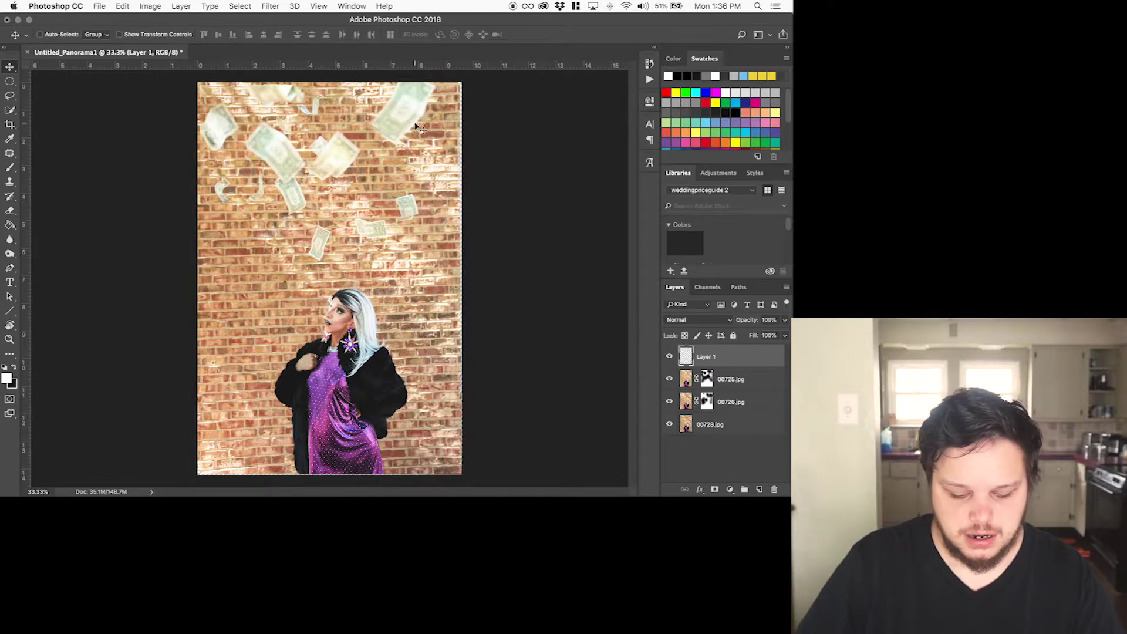
pyautogui.moveTo(726, 354); pyautogui.dragTo(759, 489)
pyautogui.moveTo(413, 122); pyautogui.dragTo(435, 282)
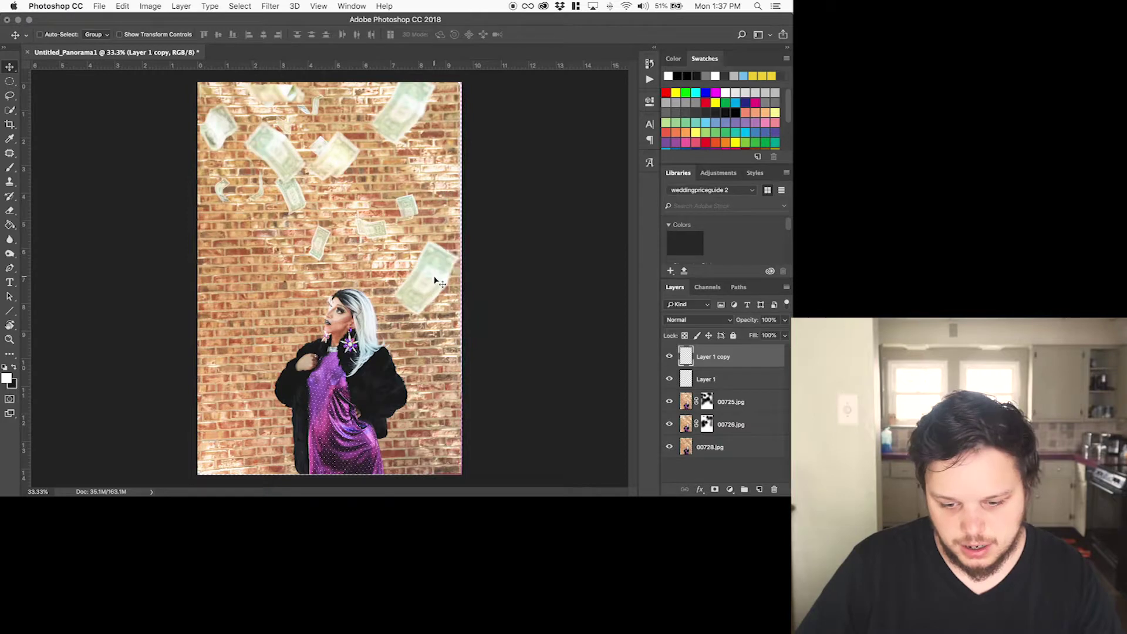
pyautogui.press('Delete')
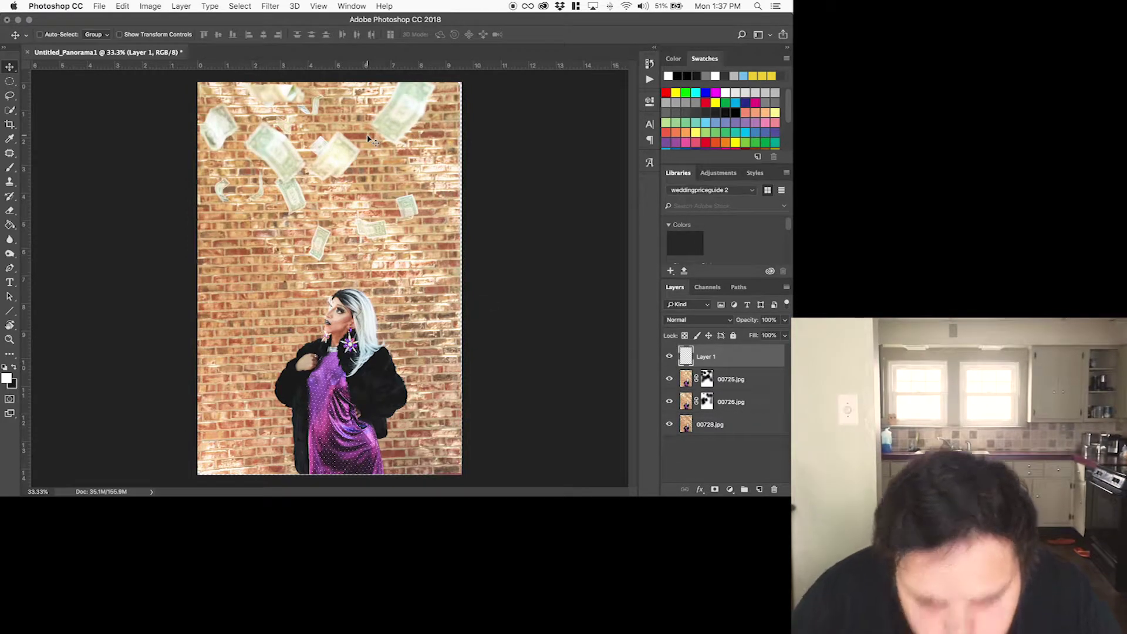
# - Duplicate the Layer 1 bill, scale it to about half size, rotate it about -68°, and place it right of the woman's coat
pyautogui.press('super+j')
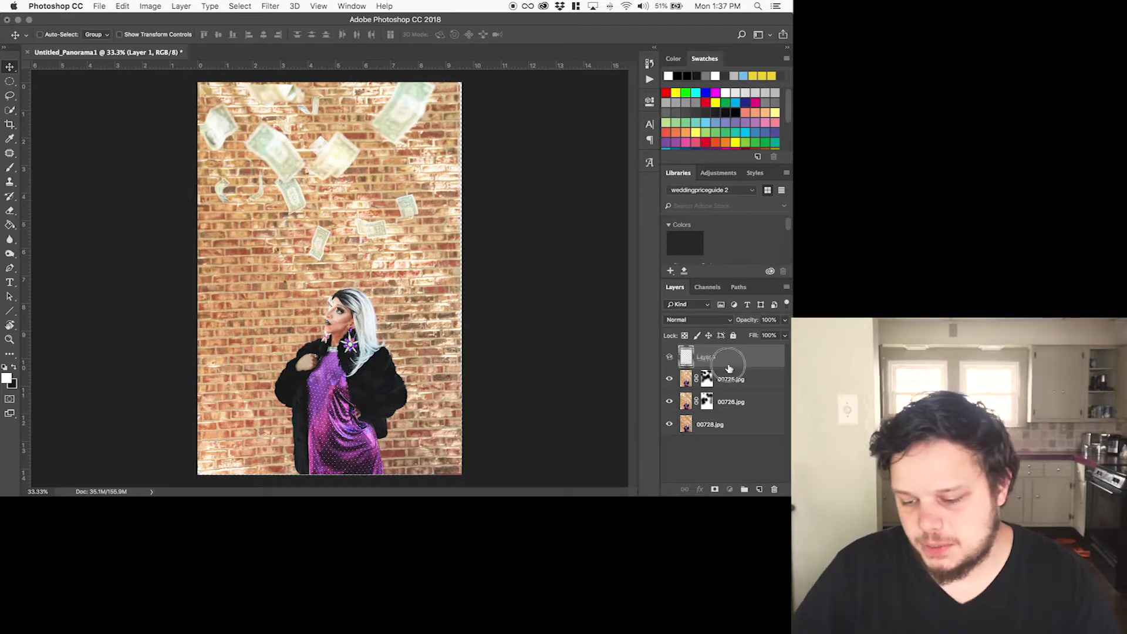
pyautogui.moveTo(467, 136); pyautogui.dragTo(441, 298)
pyautogui.press('super+t')
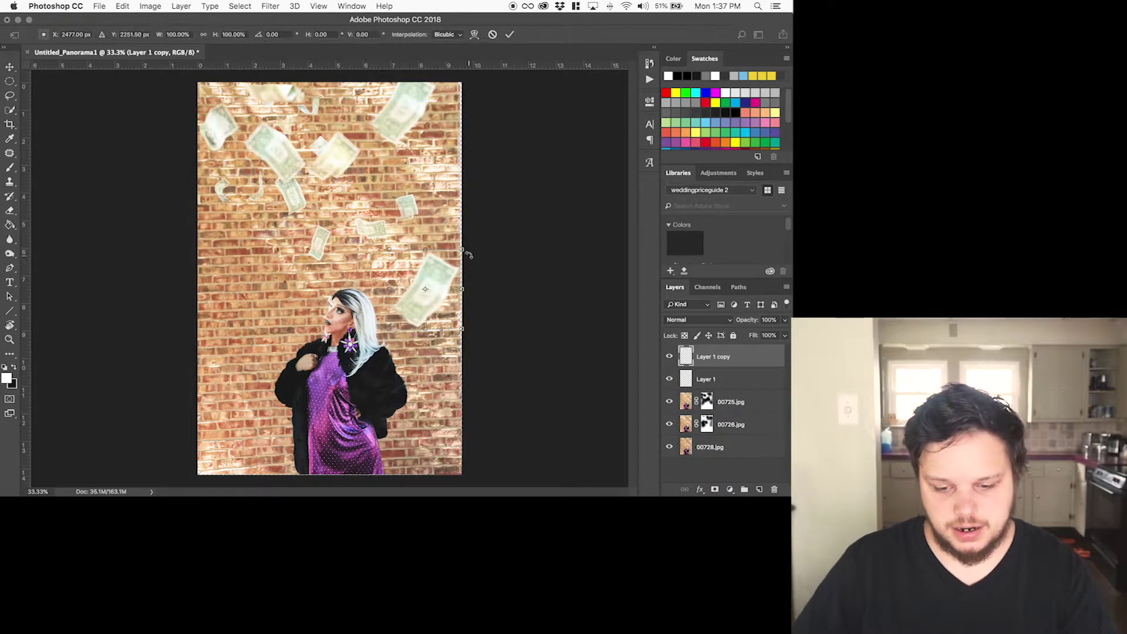
pyautogui.moveTo(469, 248); pyautogui.dragTo(449, 375)
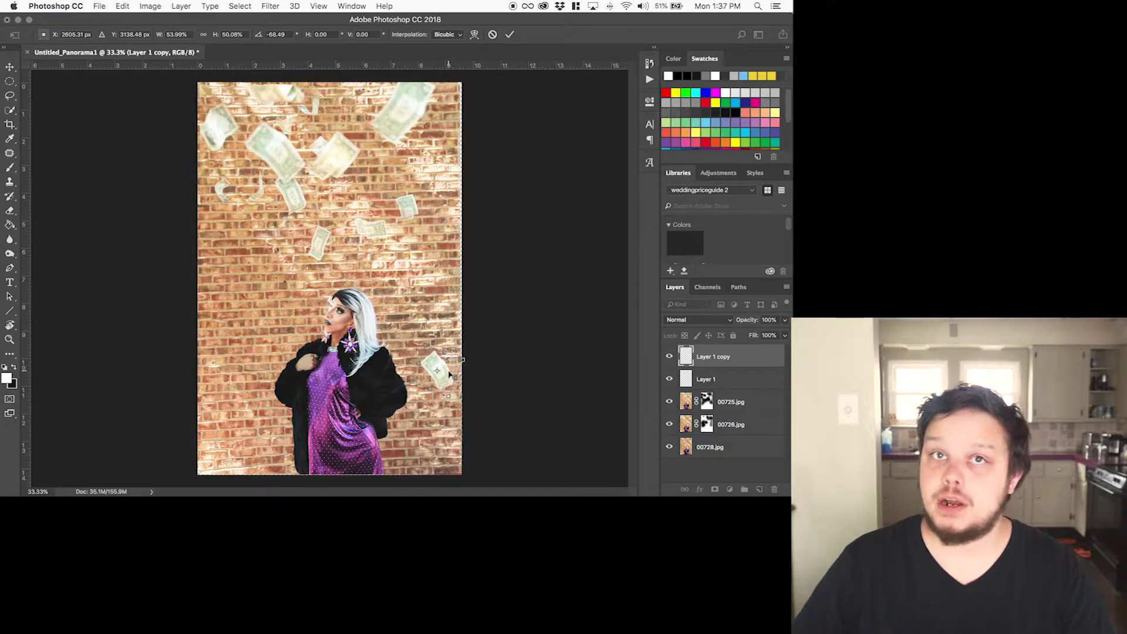
pyautogui.press('Return')
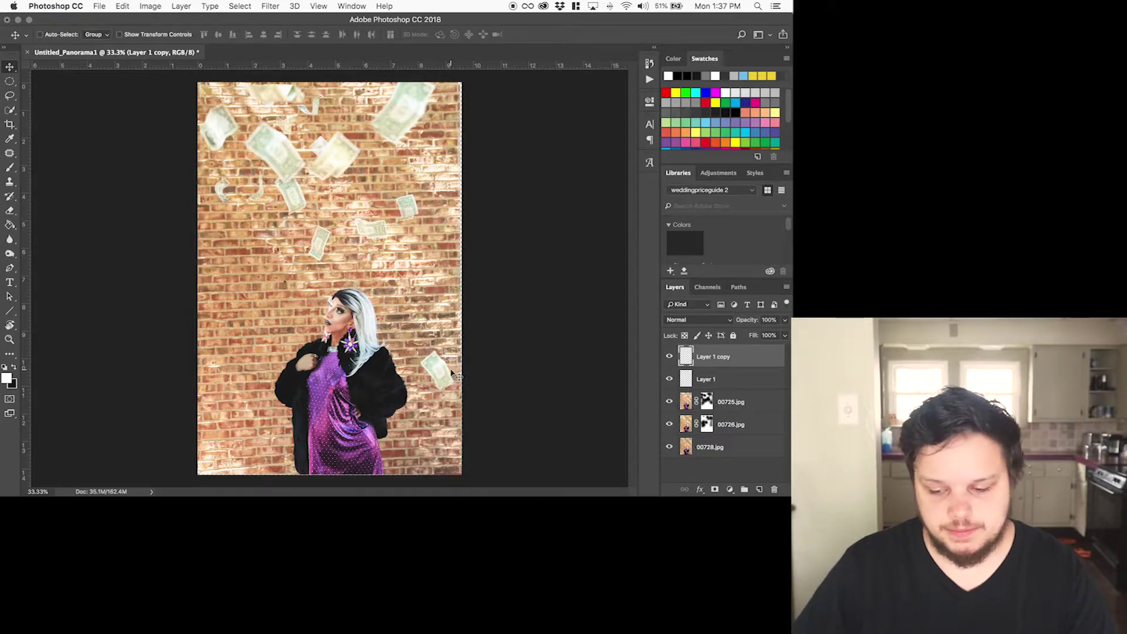
# - Duplicate the small bill beside the coat, rotate the copy about 68.5°, and place it higher, right of the woman's head
pyautogui.moveTo(723, 358); pyautogui.dragTo(759, 489)
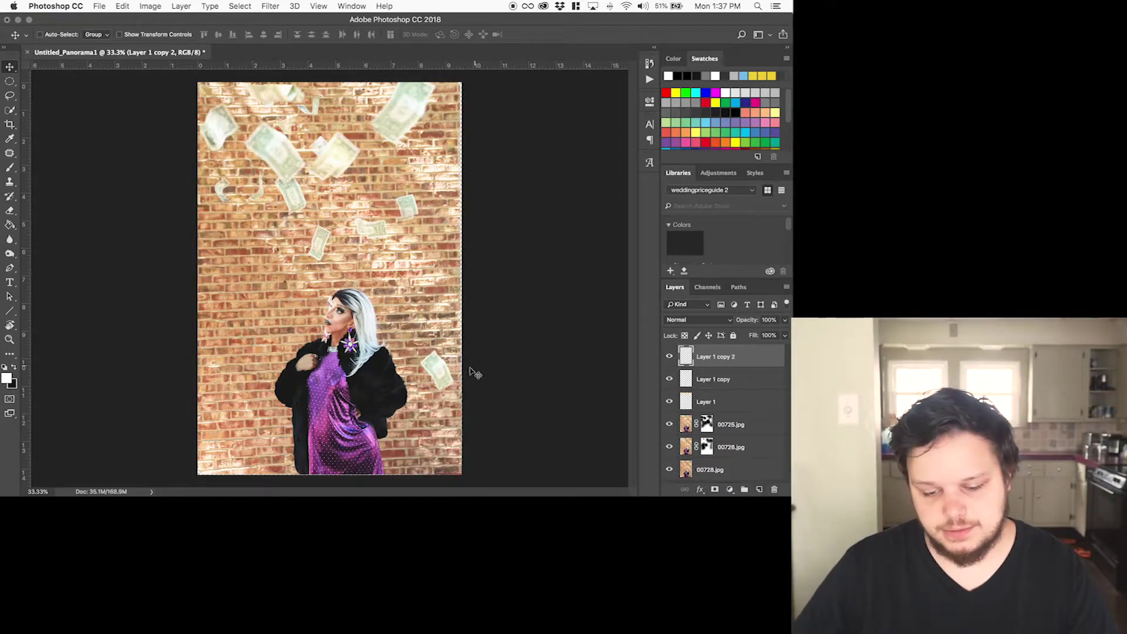
pyautogui.press('super+t')
pyautogui.moveTo(464, 342); pyautogui.dragTo(449, 256)
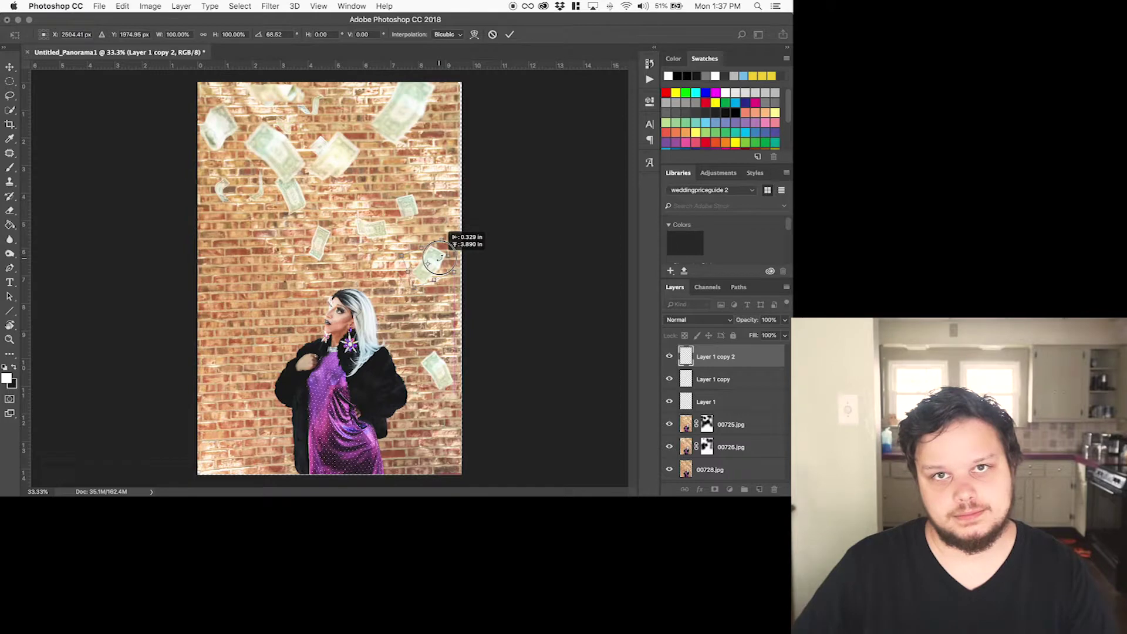
pyautogui.moveTo(439, 256); pyautogui.dragTo(440, 266)
pyautogui.press('Return')
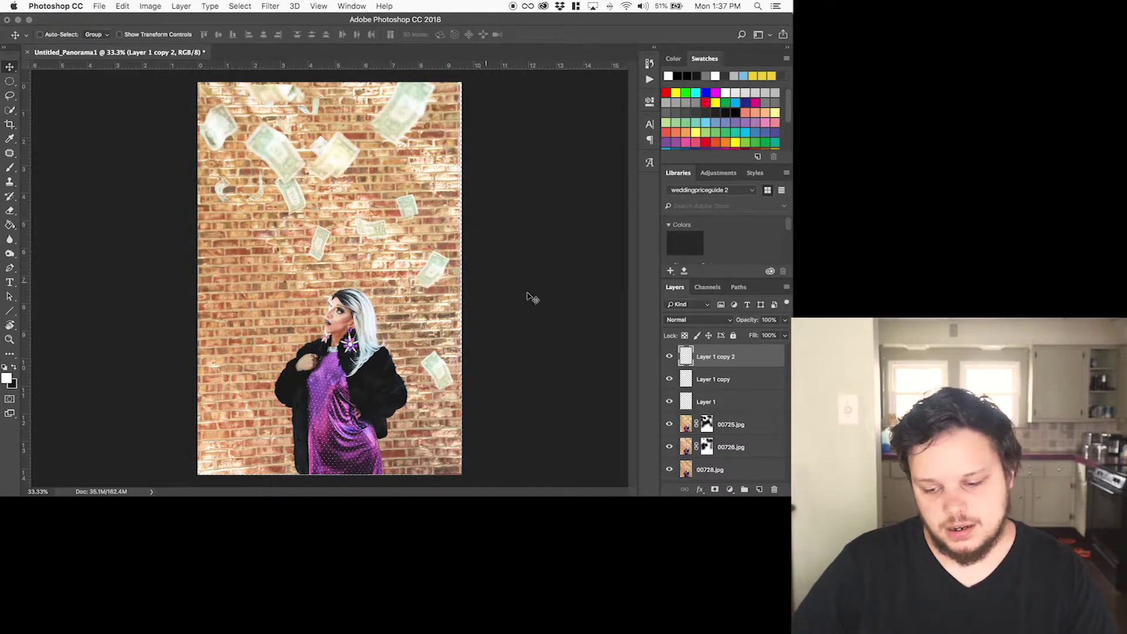
# - Duplicate the bill right of the woman's head, place the copy rotated on the wall to her upper left, and nudge the Layer 1 copy 2 bill slightly down
pyautogui.moveTo(708, 355); pyautogui.dragTo(759, 488)
pyautogui.moveTo(434, 268); pyautogui.dragTo(237, 263)
pyautogui.hotkey('ctrl', 't')
pyautogui.press('Return')
pyautogui.rightClick(445, 283)
pyautogui.click(464, 288)
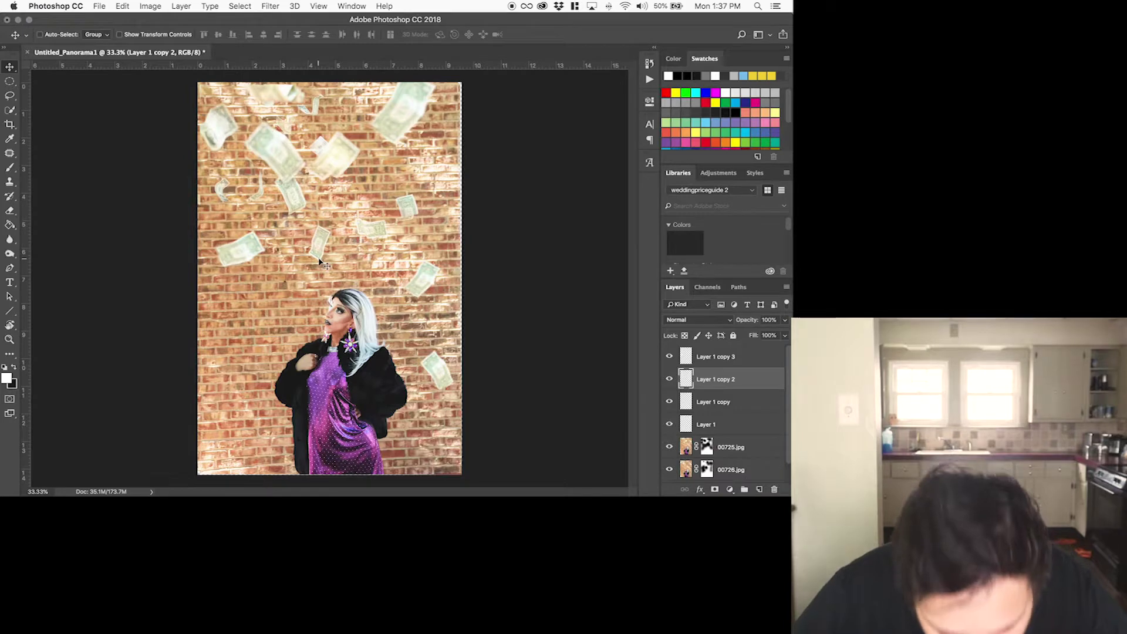
# - Examine the small bill above the woman's head up close and toggle the photo layers to identify which one holds it
pyautogui.press('super+plus')
pyautogui.press('super+plus')
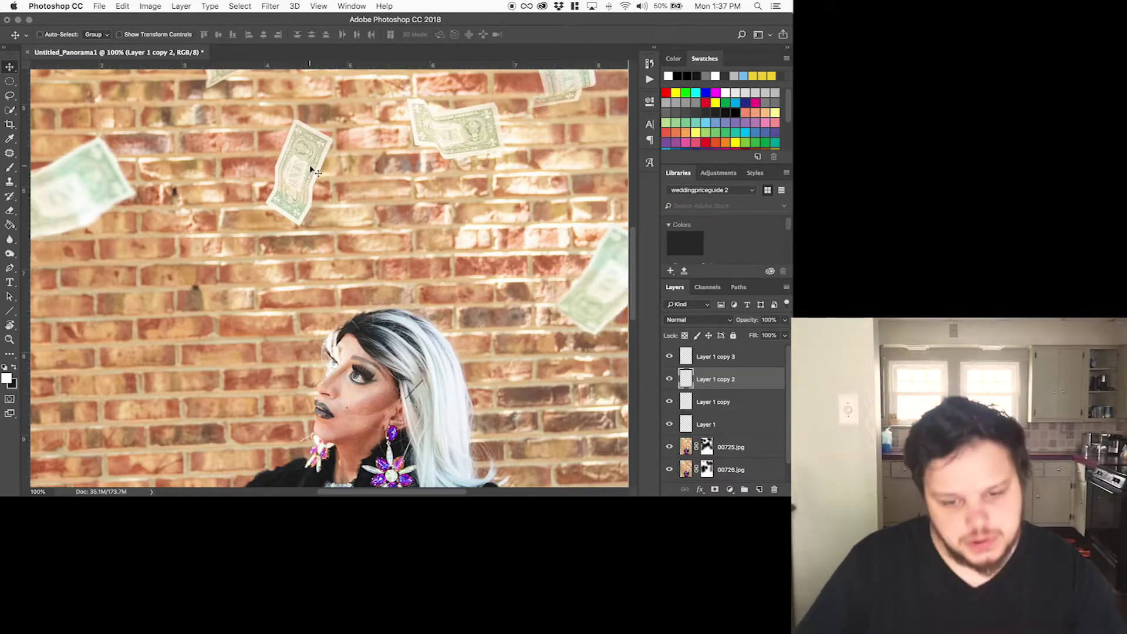
pyautogui.moveTo(323, 209); pyautogui.dragTo(342, 256)
pyautogui.click(11, 113)
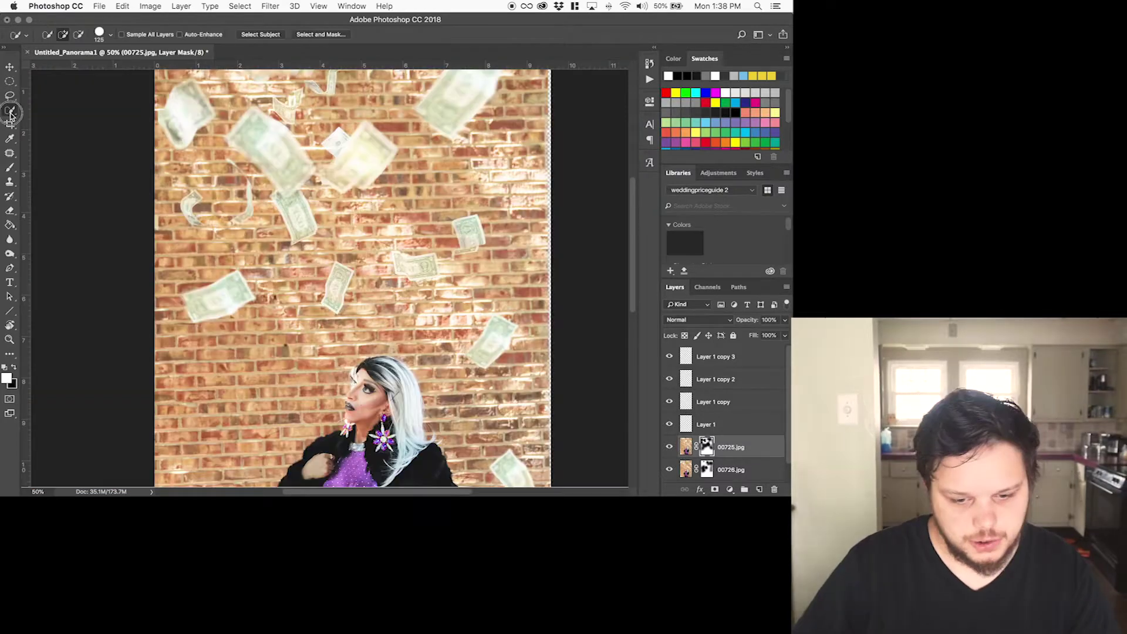
pyautogui.press('super+plus')
pyautogui.press('super+plus')
pyautogui.press('super+plus')
pyautogui.press('super+plus')
pyautogui.press('super+plus')
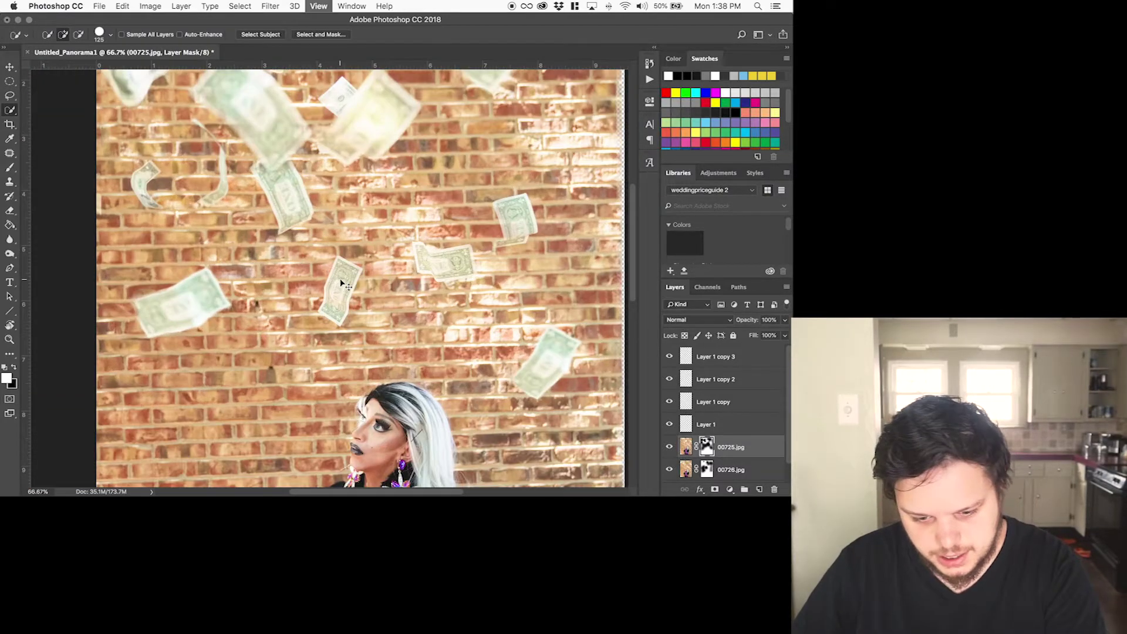
pyautogui.press('super+minus')
pyautogui.press('super+minus')
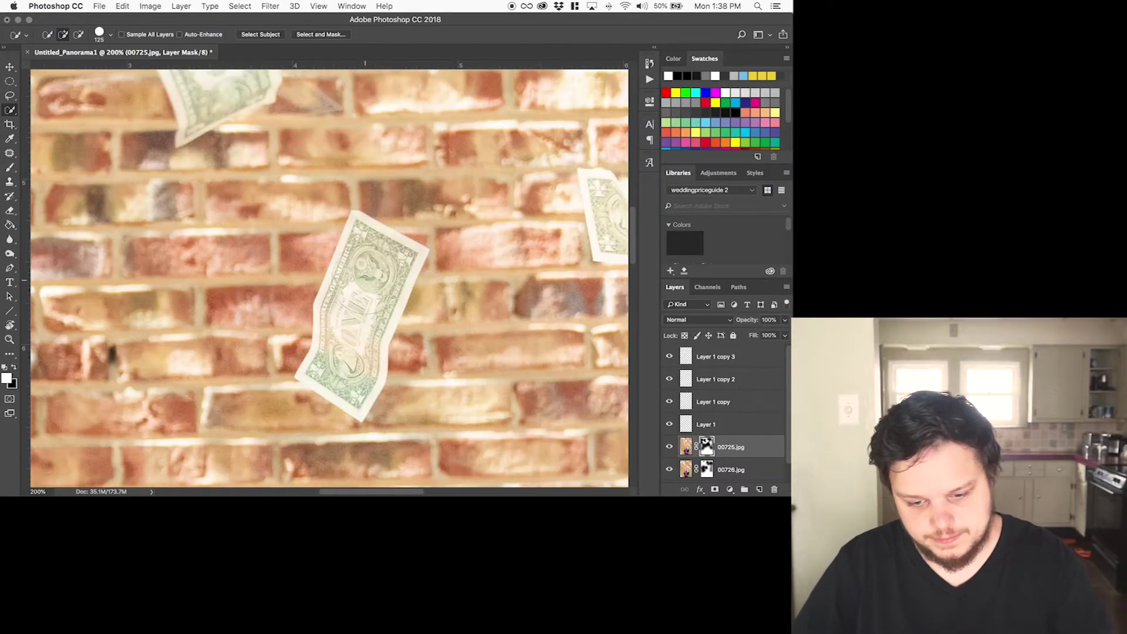
pyautogui.moveTo(366, 290); pyautogui.dragTo(332, 239)
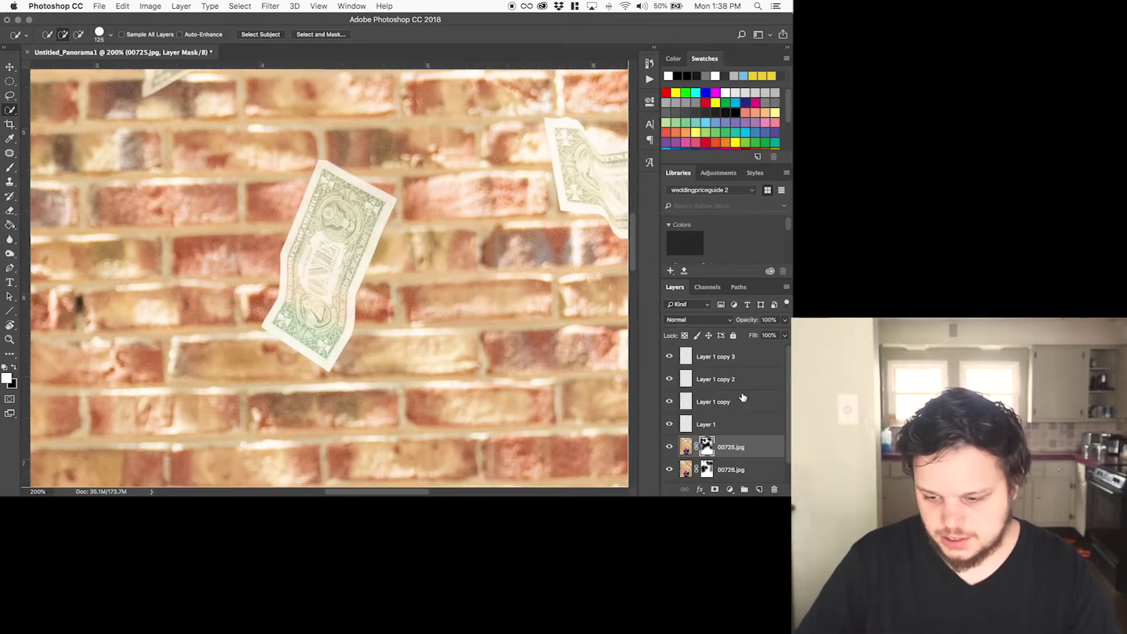
pyautogui.click(685, 469)
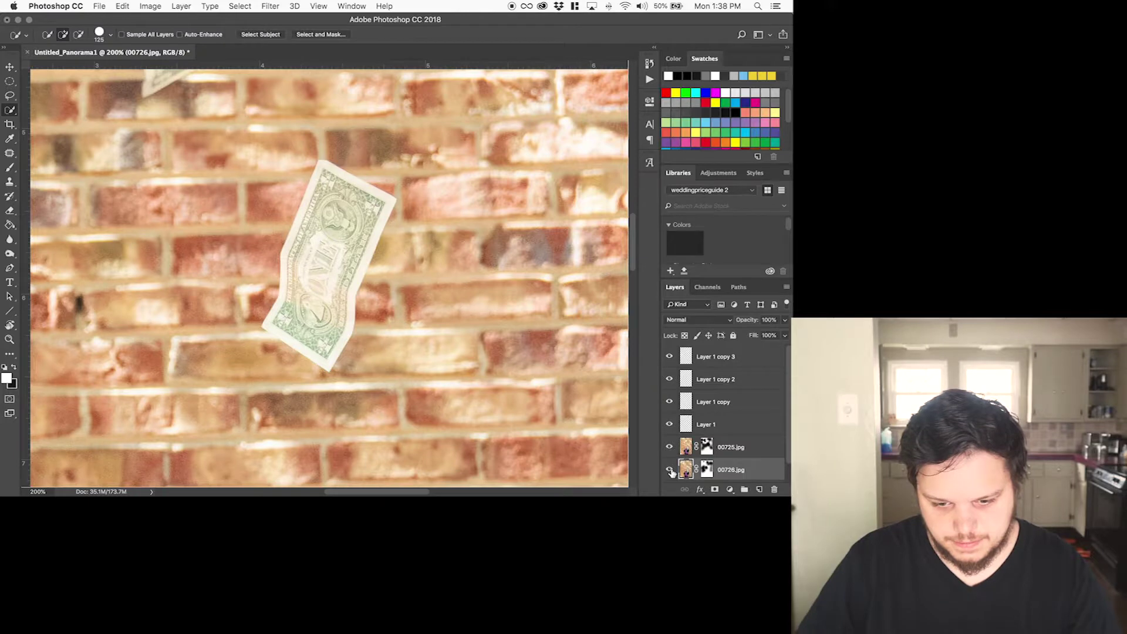
pyautogui.moveTo(344, 239); pyautogui.dragTo(500, 288)
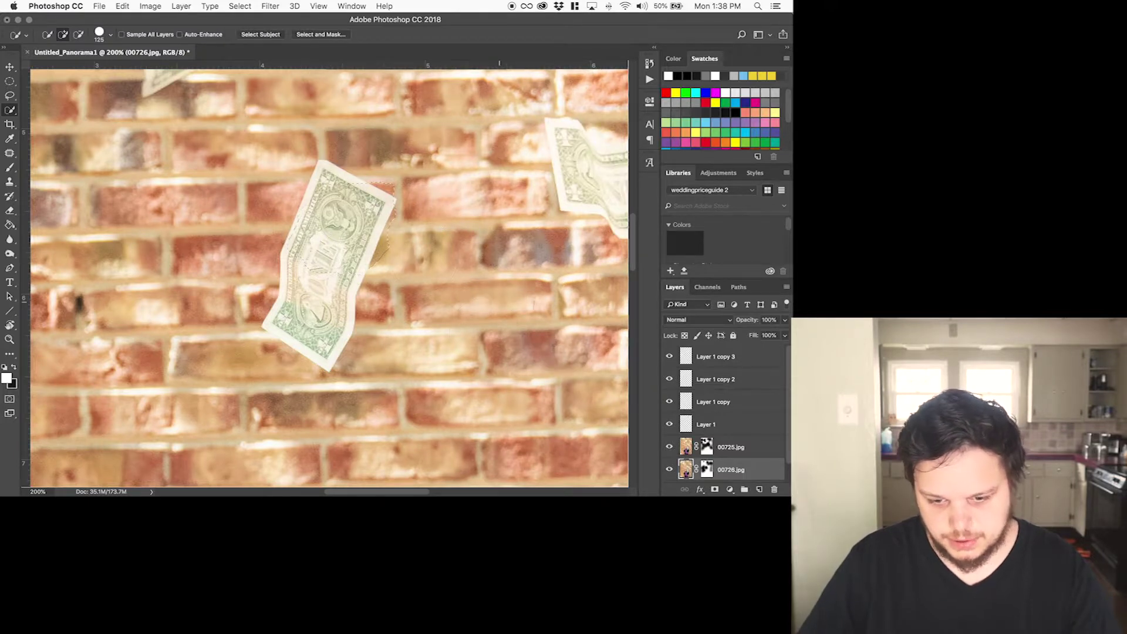
pyautogui.scroll(-1, 707, 441)
pyautogui.click(671, 473)
pyautogui.click(670, 473)
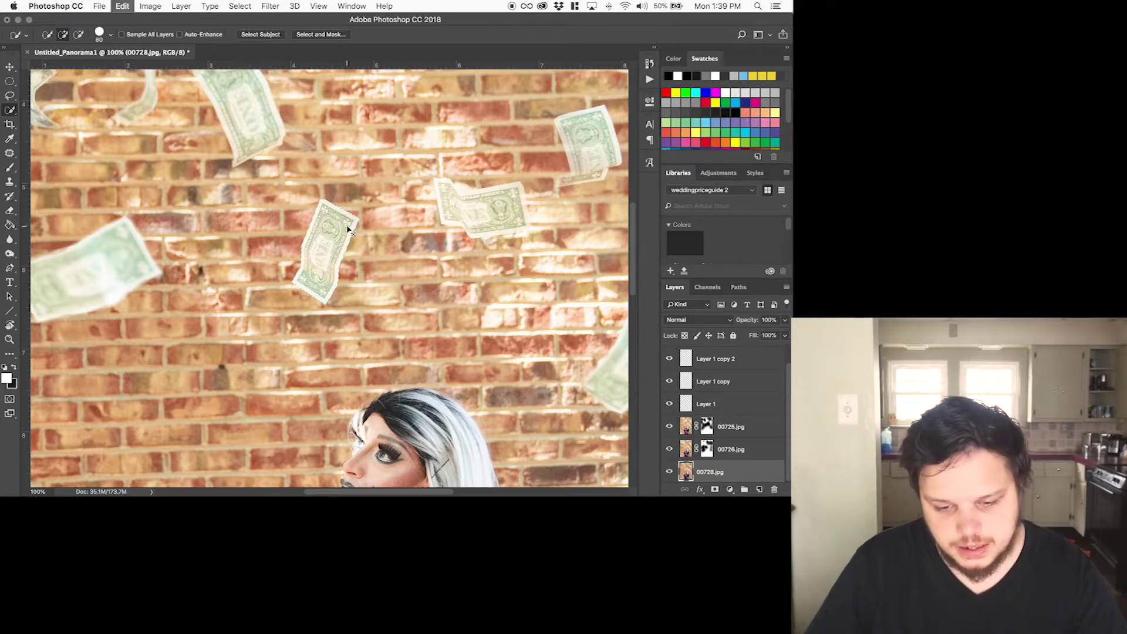
# - Copy the small bill above the woman's head from 00728.jpg to a new layer above Layer 1 copy 2 and offset it down and left
pyautogui.press('super+j')
pyautogui.moveTo(704, 472); pyautogui.dragTo(716, 351)
pyautogui.press('v')
pyautogui.moveTo(330, 255)
pyautogui.mouseDown()
pyautogui.moveTo(234, 327)
pyautogui.moveTo(215, 358)
pyautogui.mouseUp()
pyautogui.press('super+minus')
pyautogui.press('super+minus')
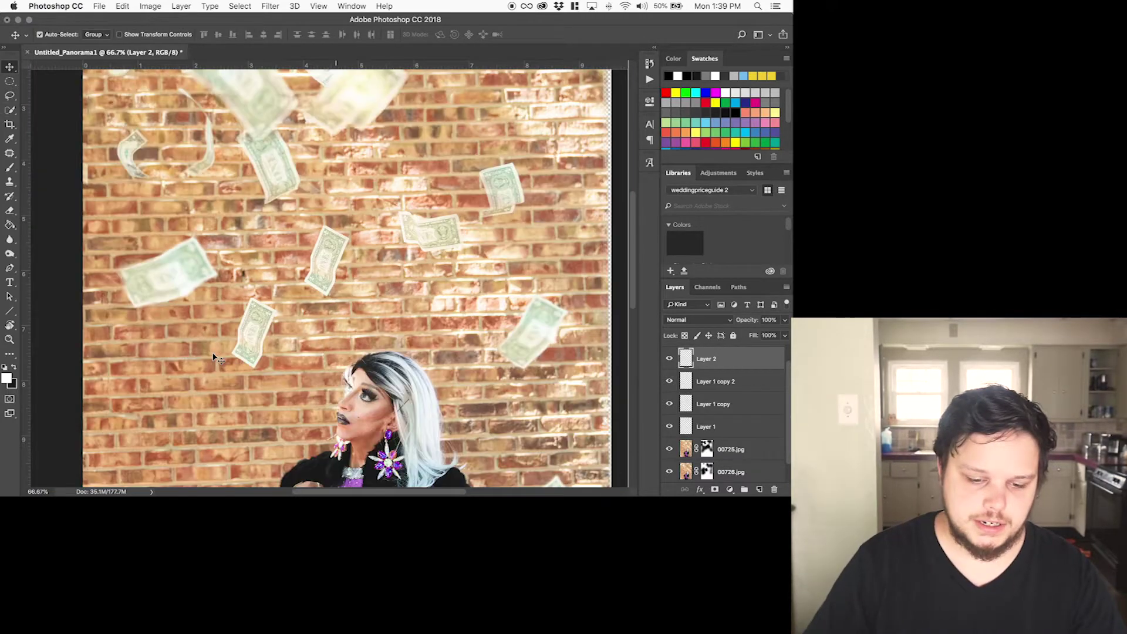
# - Move the Layer 2 bill to the photo's lower right, beside the woman's dress, and rotate it with Free Transform
pyautogui.press('super+minus')
pyautogui.moveTo(284, 258); pyautogui.dragTo(444, 418)
pyautogui.press('super+t')
pyautogui.press('Return')
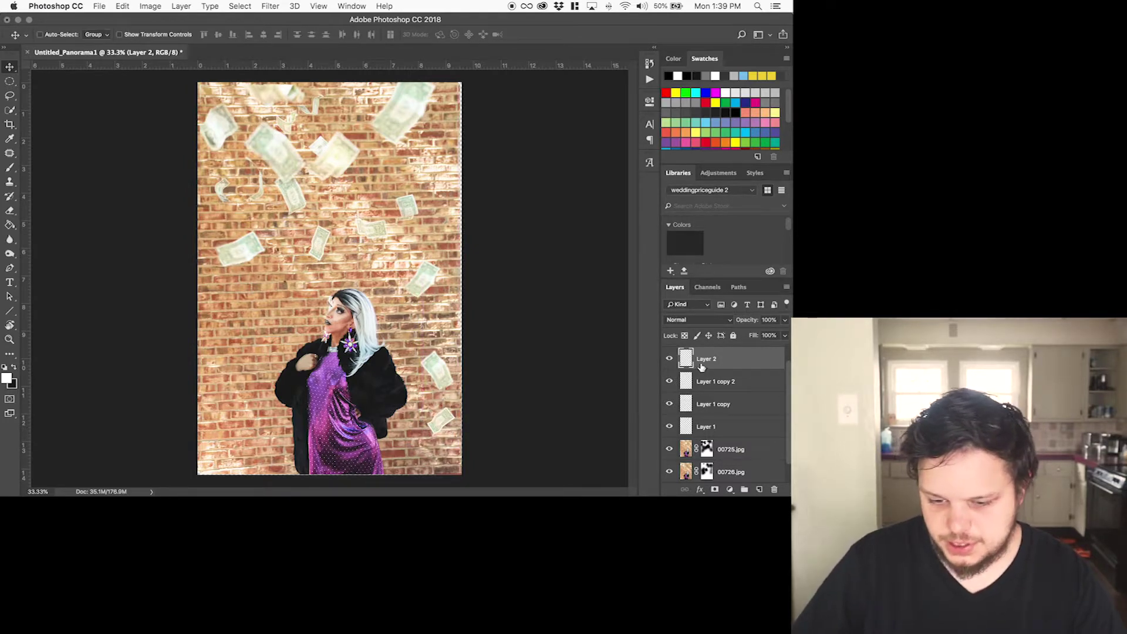
# - Duplicate the Layer 2 bill and arrange the copy above Layer 1 copy 3 in the layer stack
pyautogui.click(670, 359)
pyautogui.click(669, 360)
pyautogui.press('super+j')
pyautogui.moveTo(733, 360)
pyautogui.mouseDown()
pyautogui.moveTo(671, 364)
pyautogui.moveTo(737, 368)
pyautogui.moveTo(728, 400)
pyautogui.moveTo(726, 363)
pyautogui.mouseUp()
pyautogui.click(673, 358)
pyautogui.click(672, 358)
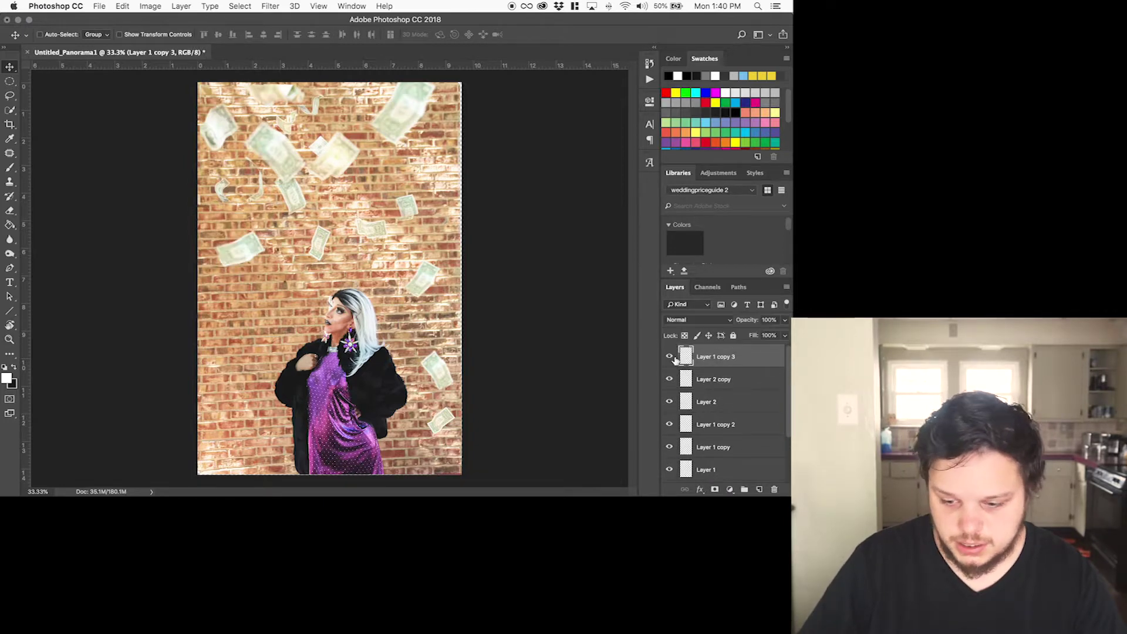
pyautogui.moveTo(719, 369); pyautogui.dragTo(694, 367)
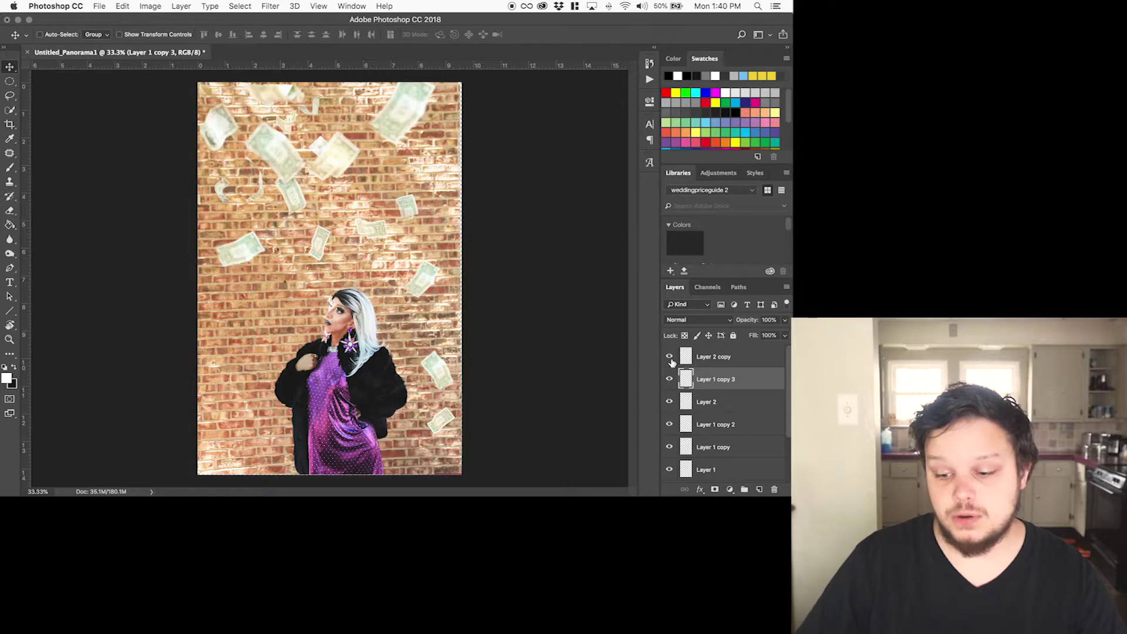
# - Place the Layer 2 copy bill on the wall at the photo's lower left and toggle its visibility to check it
pyautogui.click(711, 355)
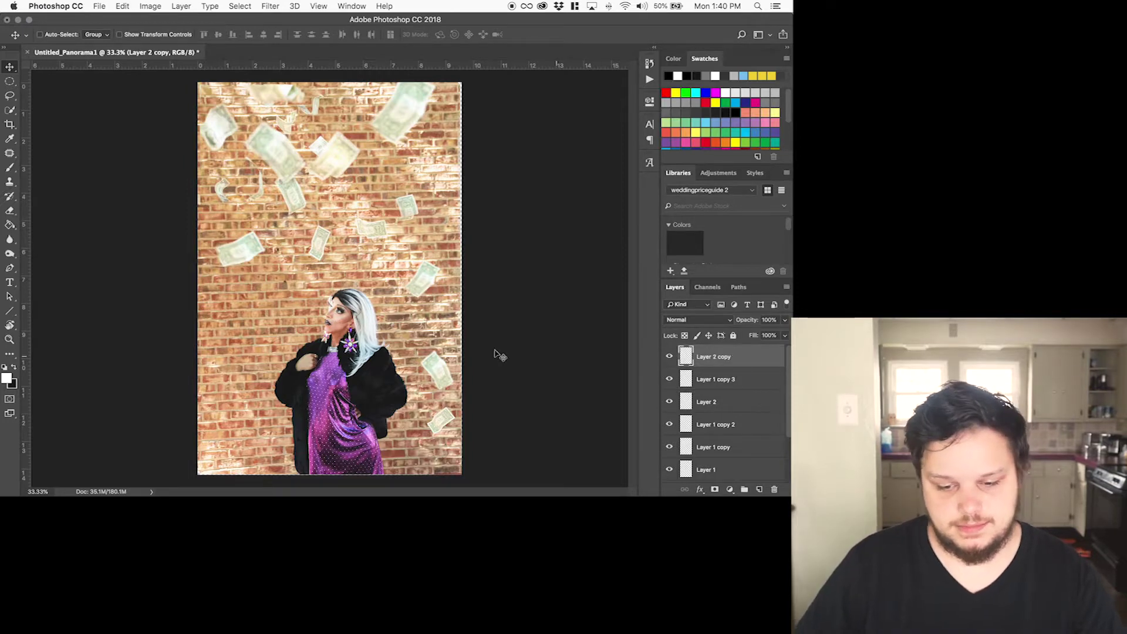
pyautogui.click(673, 358)
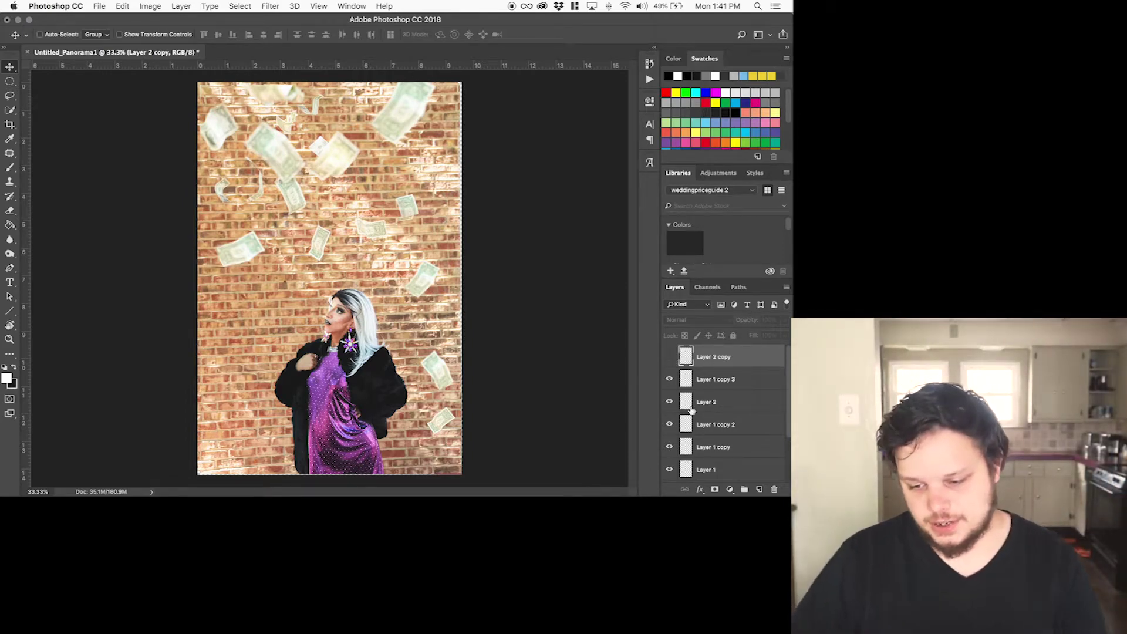
pyautogui.click(669, 357)
# - Toggle the three photo layers and Layer 1 copy 2 to identify which bills each layer holds
pyautogui.scroll(-3, 768, 417)
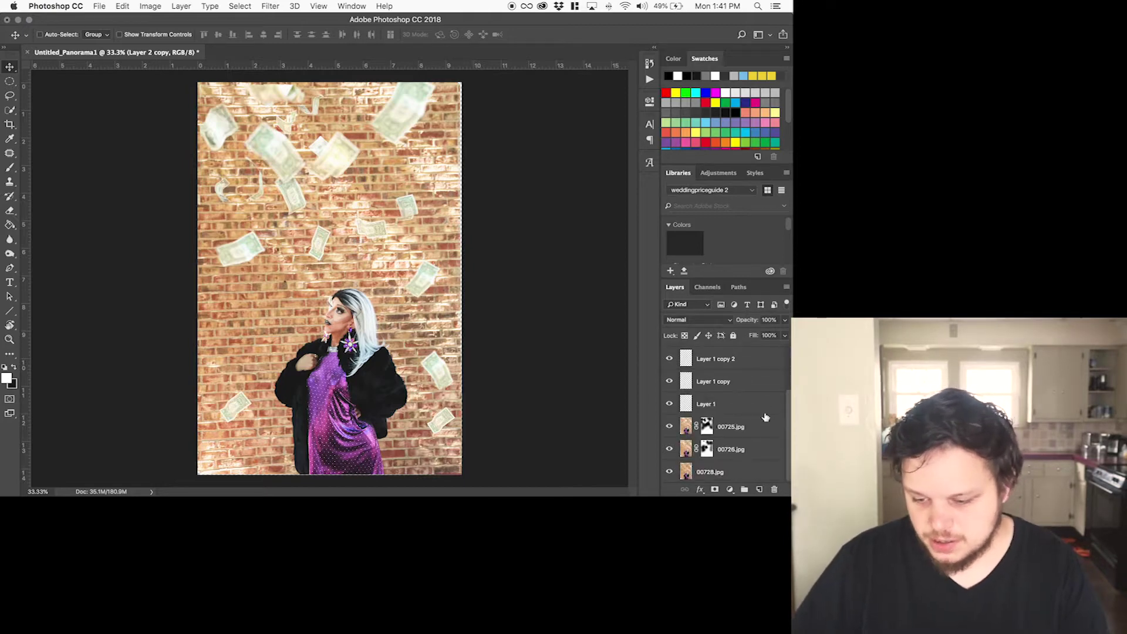
pyautogui.click(732, 434)
pyautogui.click(670, 428)
pyautogui.click(670, 429)
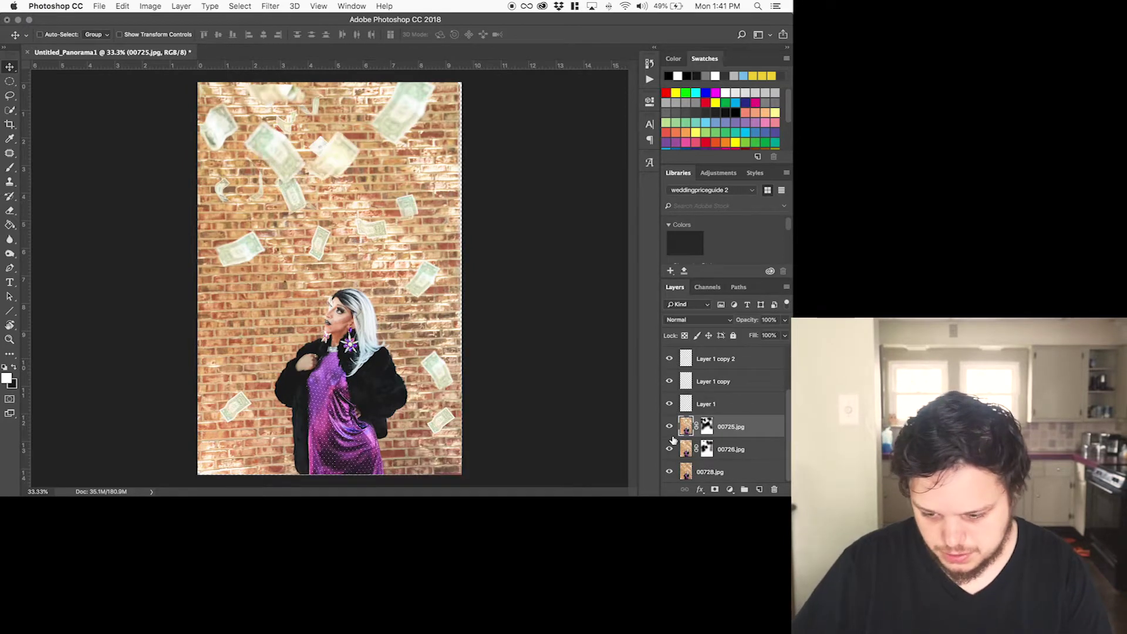
pyautogui.click(670, 450)
pyautogui.click(670, 450)
pyautogui.click(670, 472)
pyautogui.click(669, 472)
pyautogui.scroll(3, 691, 348)
pyautogui.click(669, 426)
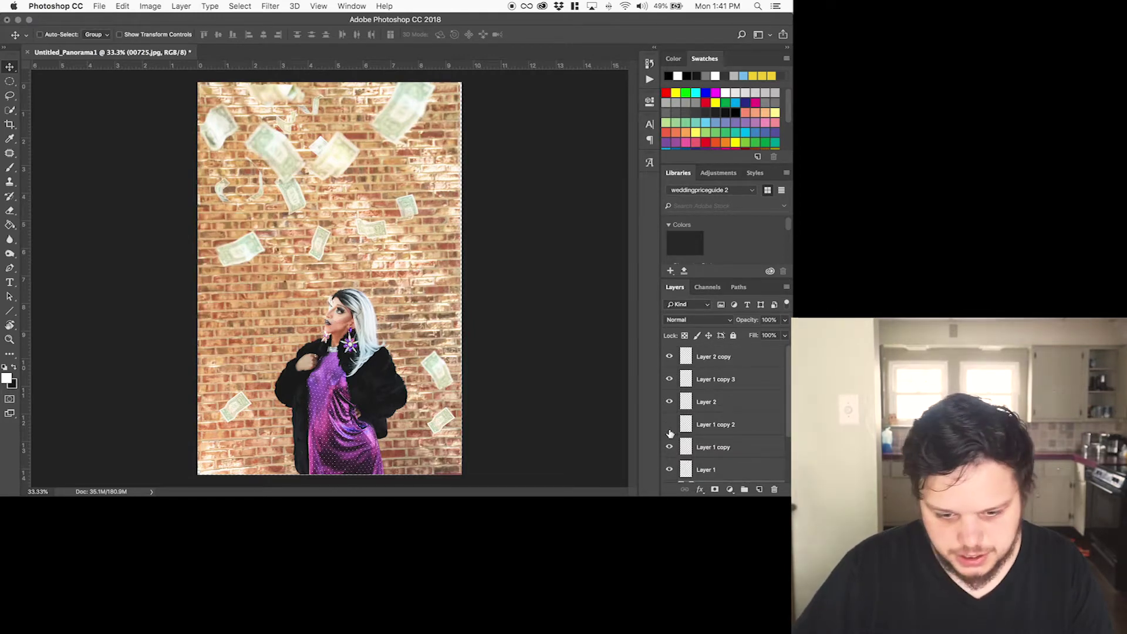
pyautogui.click(670, 432)
# - Duplicate the Layer 1 copy 2 bill, move the copy just below the large bill on the left wall, and rotate it
pyautogui.click(707, 432)
pyautogui.click(670, 425)
pyautogui.click(670, 425)
pyautogui.press('super+j')
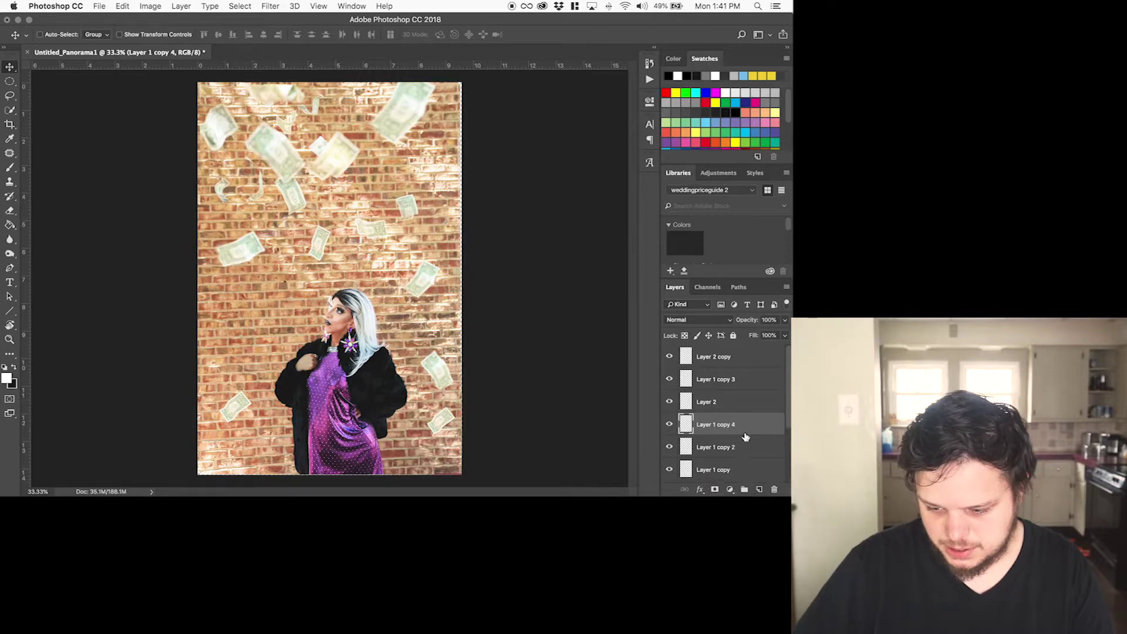
pyautogui.moveTo(405, 287); pyautogui.dragTo(233, 329)
pyautogui.press('super+t')
pyautogui.moveTo(299, 296); pyautogui.dragTo(248, 291)
pyautogui.press('Return')
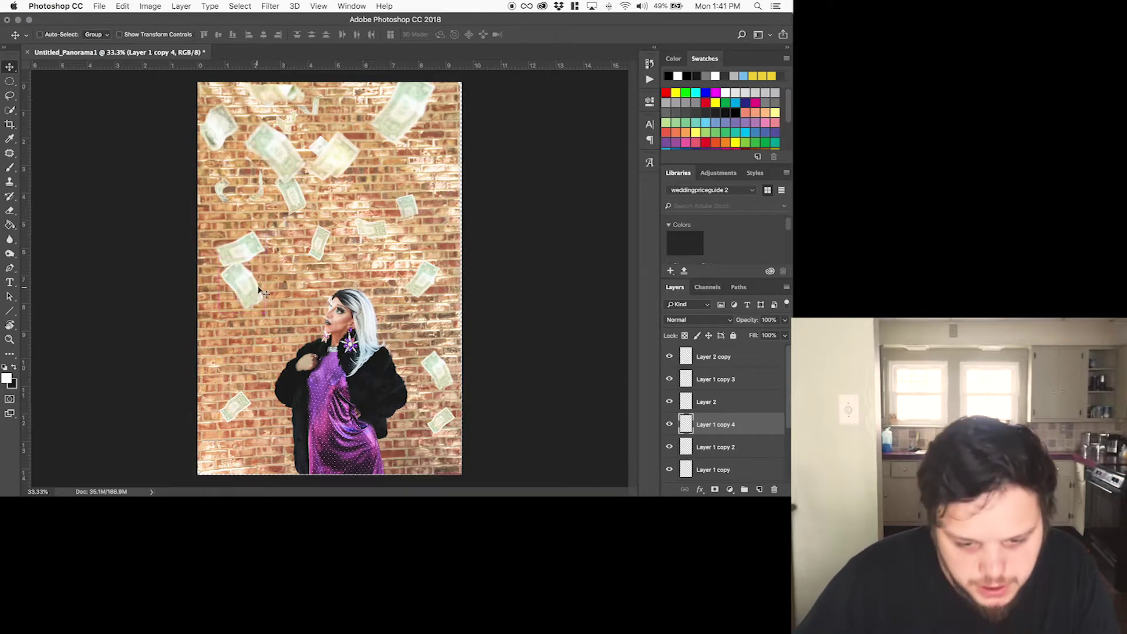
# - Select the Layer 1 copy 3 bill on the left wall, nudge it, and enlarge it with Free Transform
pyautogui.rightClick(249, 258)
pyautogui.click(276, 259)
pyautogui.moveTo(256, 261); pyautogui.dragTo(250, 247)
pyautogui.rightClick(251, 246)
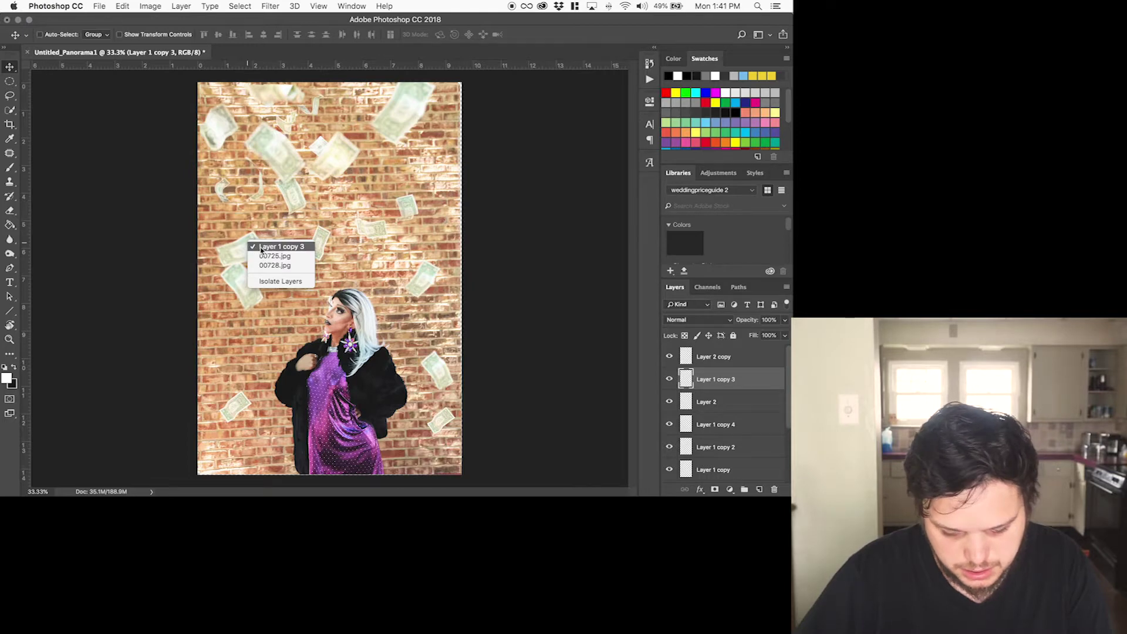
pyautogui.click(261, 247)
pyautogui.press('super+t')
pyautogui.moveTo(213, 267); pyautogui.dragTo(199, 277)
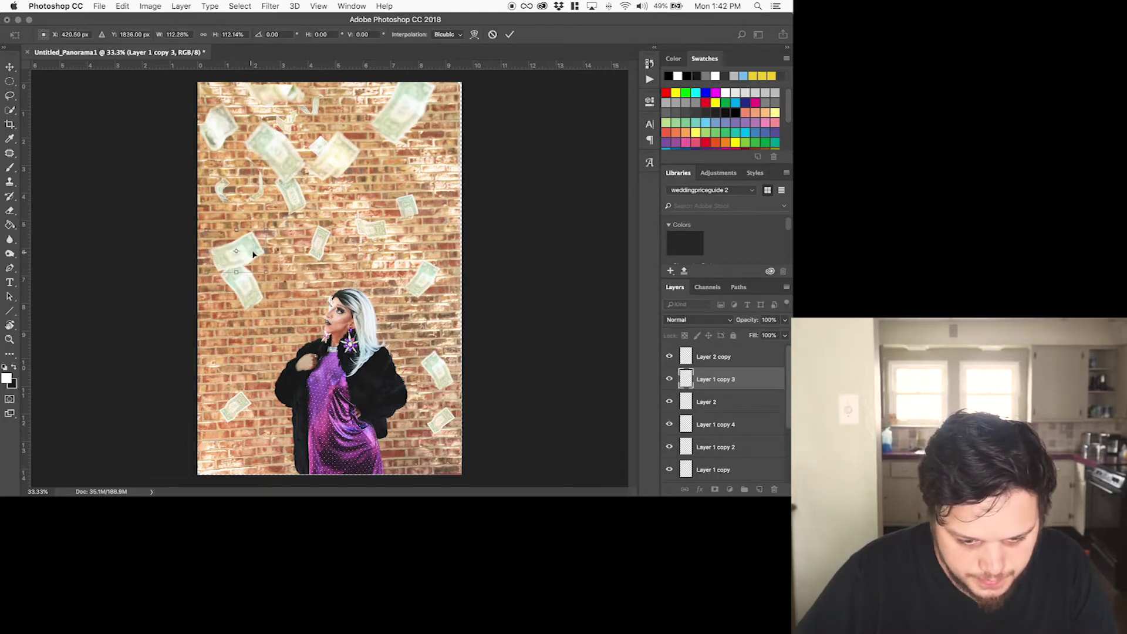
pyautogui.moveTo(263, 234); pyautogui.dragTo(275, 221)
pyautogui.press('Return')
# - Shift the Layer 1 copy 4 bill slightly right and toggle the Layer 2 copy bill to check its placement
pyautogui.rightClick(252, 287)
pyautogui.click(261, 289)
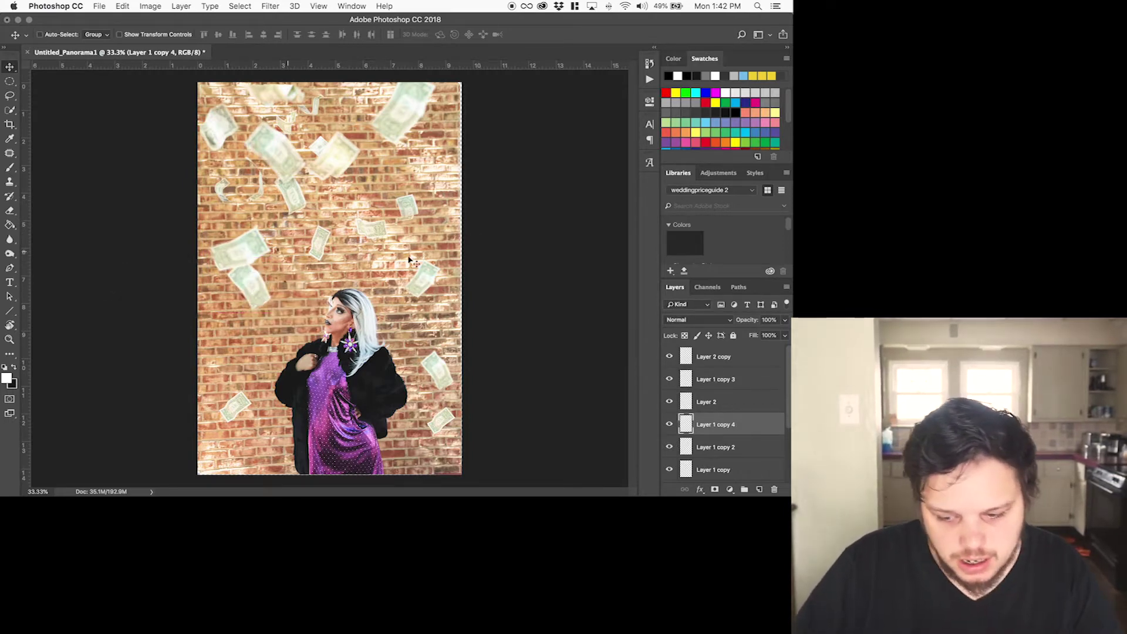
pyautogui.click(669, 358)
pyautogui.click(669, 358)
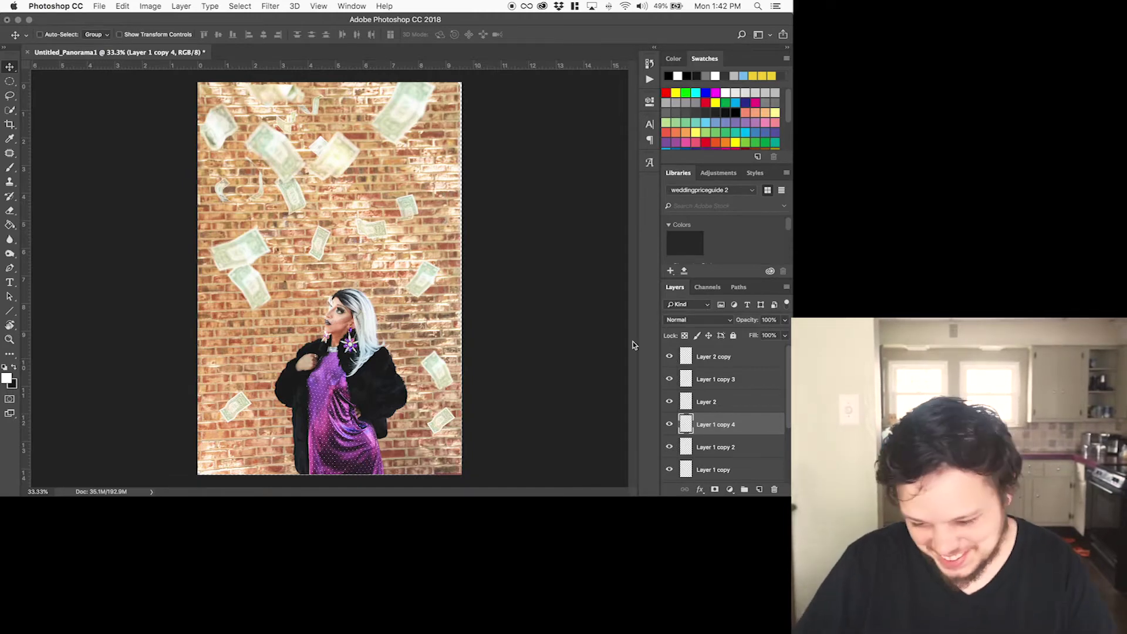
# - Duplicate the Layer 1 copy 3 bill, move the copy below the large bill at the photo's upper right, and adjust it with Free Transform
pyautogui.click(724, 364)
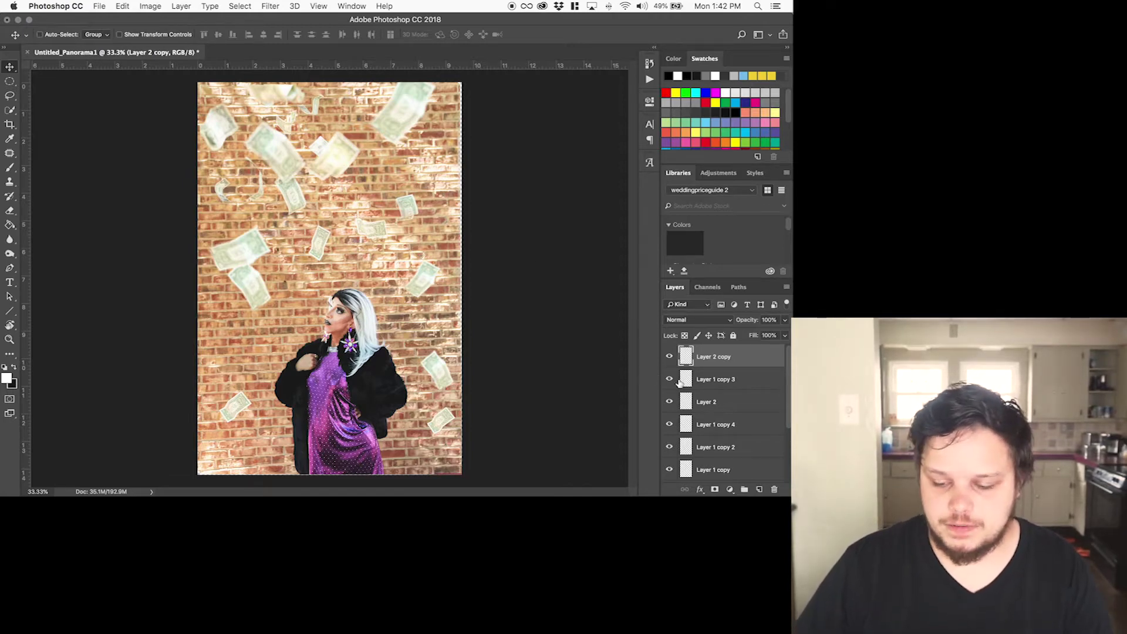
pyautogui.click(722, 383)
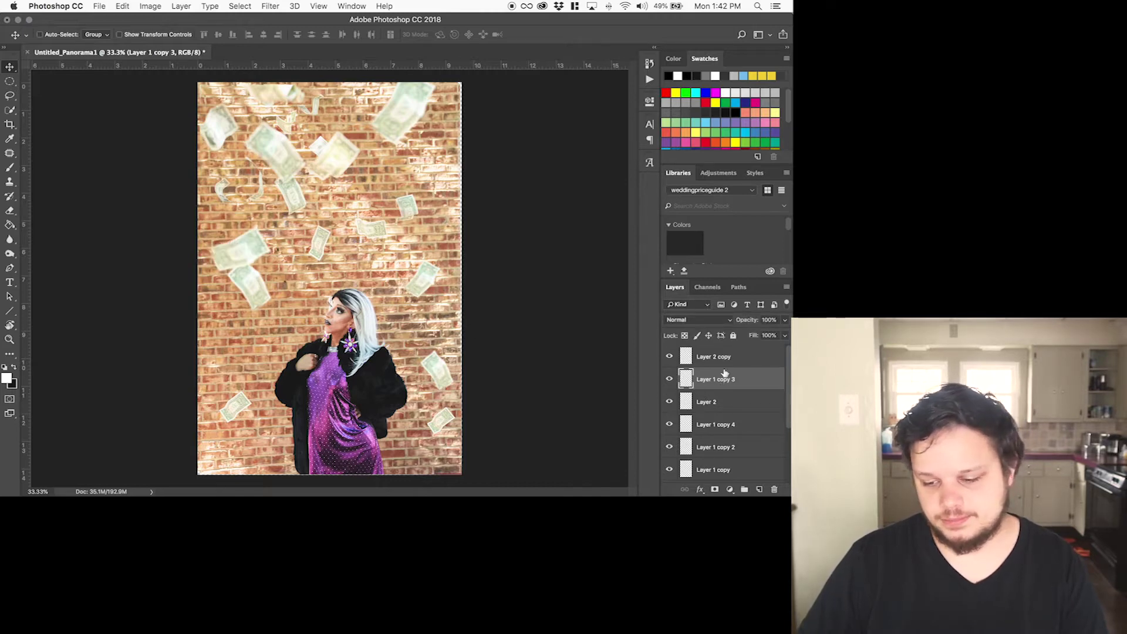
pyautogui.press('super+j')
pyautogui.moveTo(264, 256); pyautogui.dragTo(449, 148)
pyautogui.press('super+t')
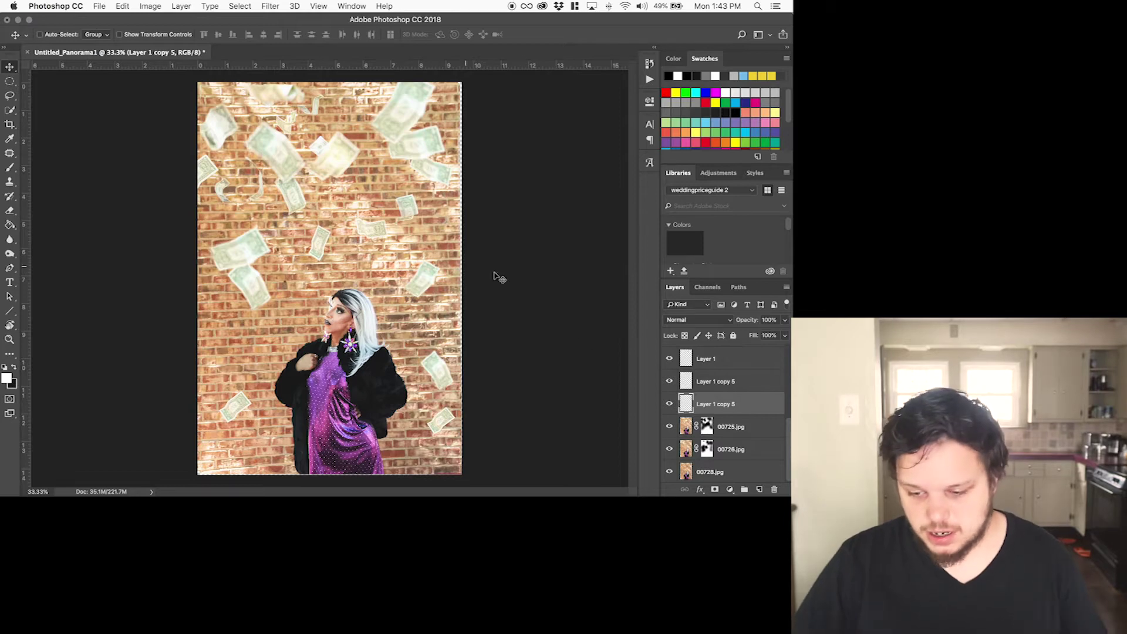
# - Select all added bill layers, from the topmost Layer 2 copy down to the layer just above 00725.jpg
pyautogui.scroll(3, 689, 393)
pyautogui.click(707, 394)
pyautogui.scroll(4, 713, 381)
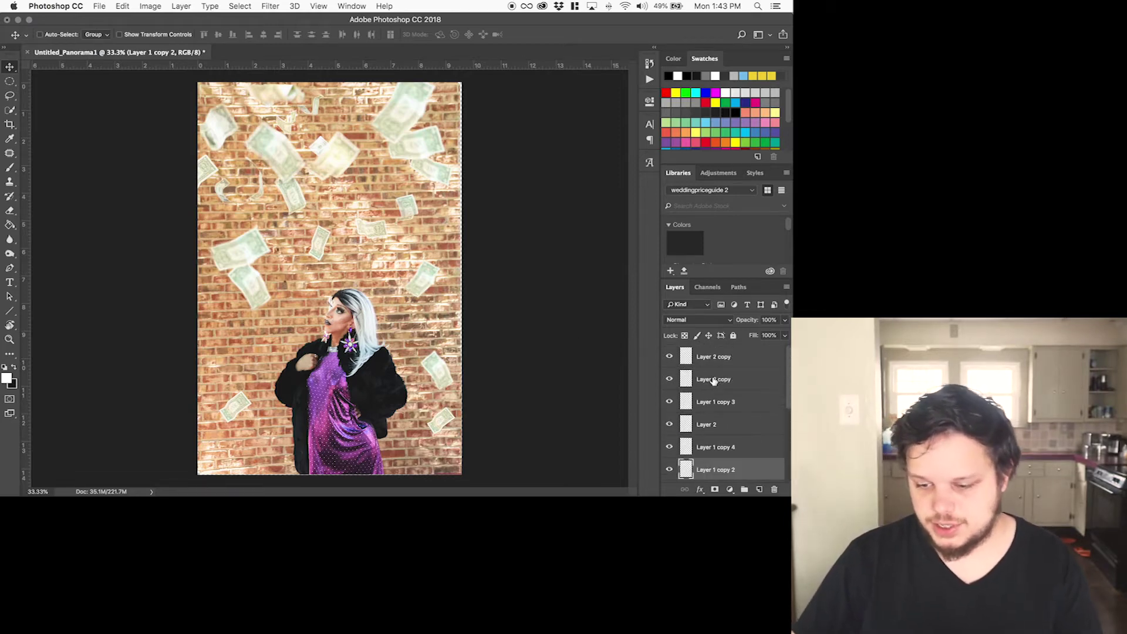
pyautogui.click(714, 381)
pyautogui.click(715, 360)
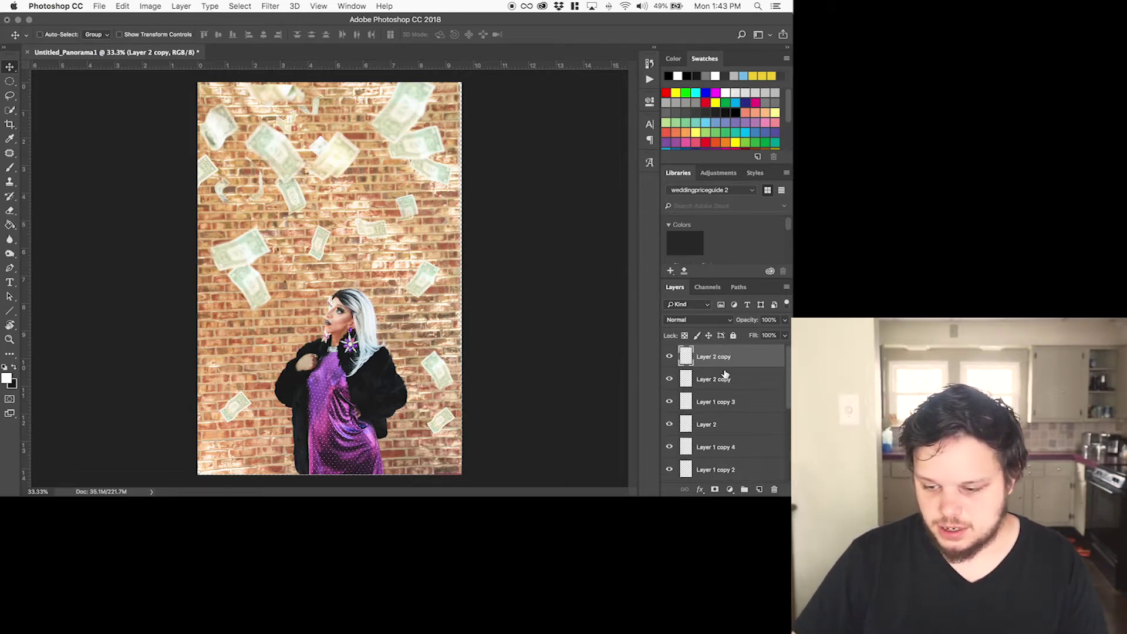
pyautogui.scroll(-6, 735, 402)
pyautogui.keyDown('shift'); pyautogui.click(728, 404); pyautogui.keyUp('shift')
# - Hide all the added bill layers to view the composite of the three photos alone
pyautogui.click(670, 404)
pyautogui.click(669, 362)
pyautogui.scroll(3, 679, 373)
pyautogui.click(670, 413)
pyautogui.click(671, 387)
pyautogui.click(670, 365)
pyautogui.scroll(2, 674, 366)
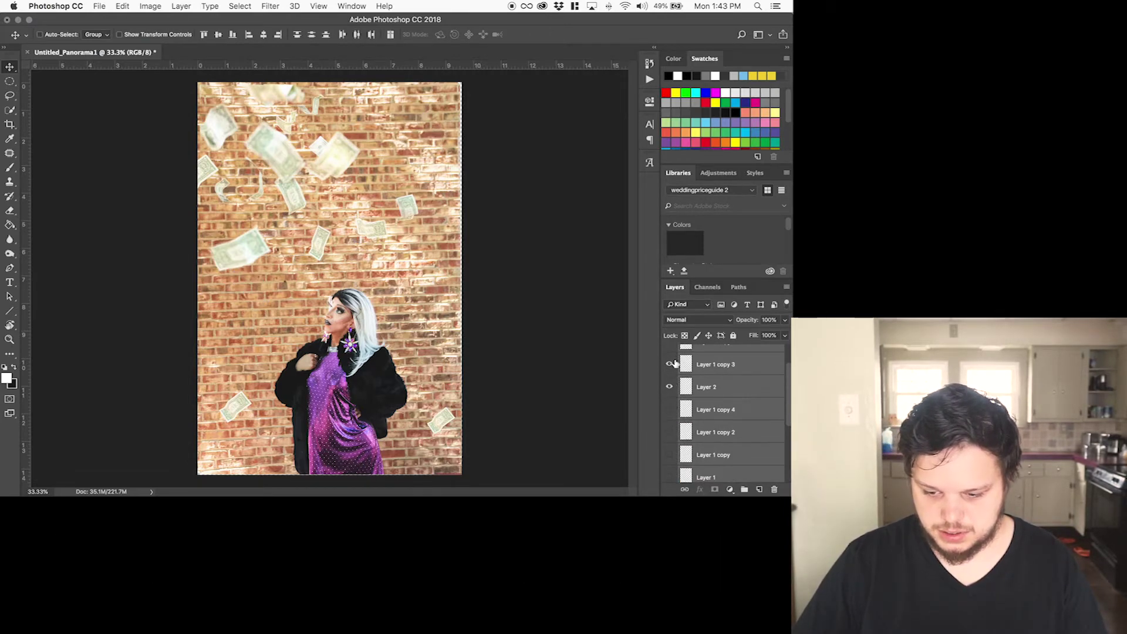
pyautogui.click(671, 387)
pyautogui.click(669, 364)
pyautogui.scroll(2, 674, 370)
pyautogui.click(670, 357)
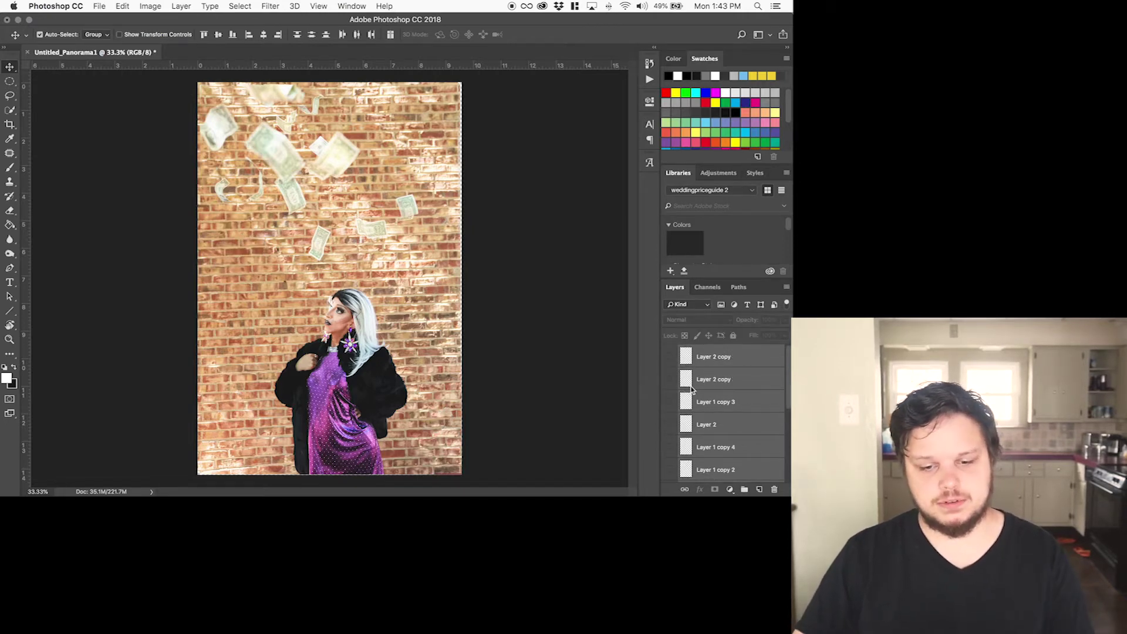
pyautogui.press('super+s')
pyautogui.click(519, 489)
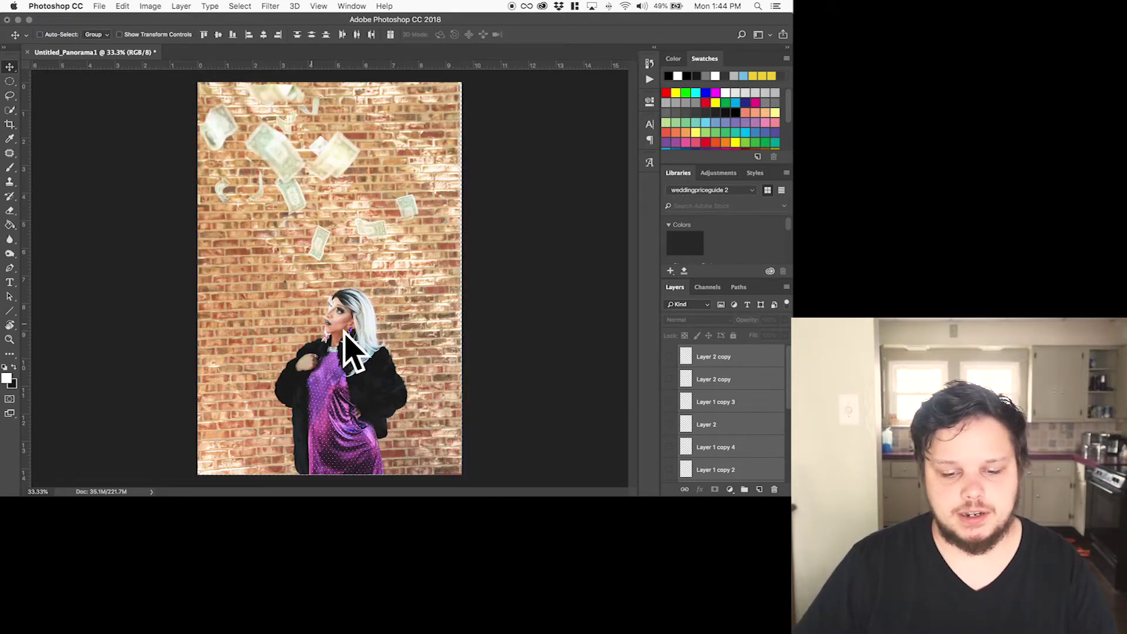
# - Hide 00725.jpg and 00726.jpg to view the base photo alone, and show both masked layers again
pyautogui.scroll(-5, 698, 396)
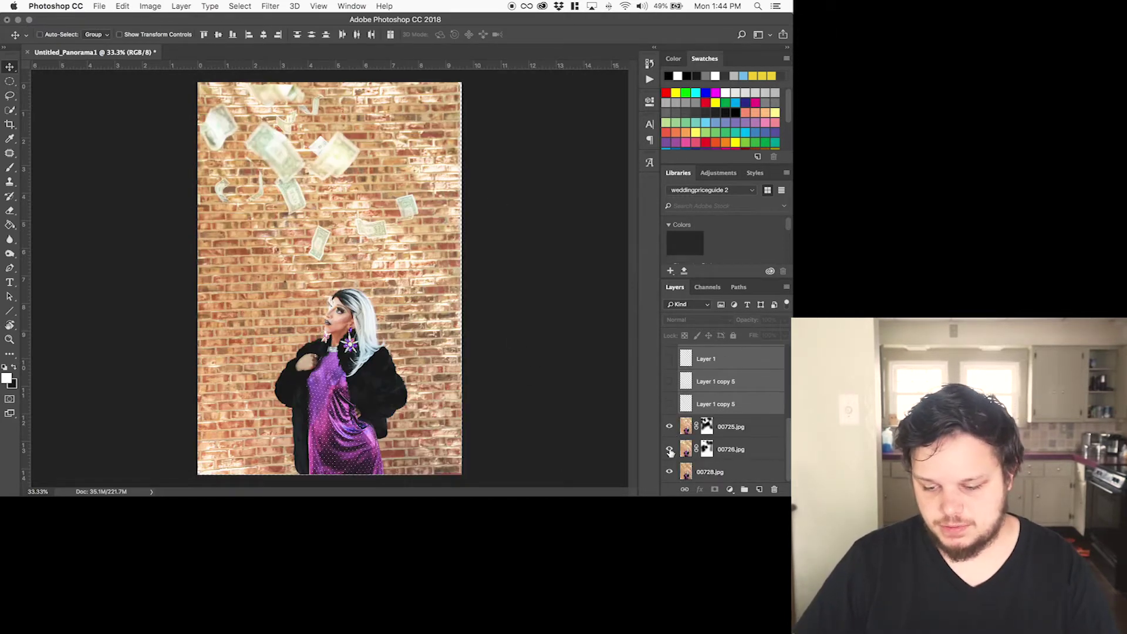
pyautogui.click(670, 428)
pyautogui.click(671, 449)
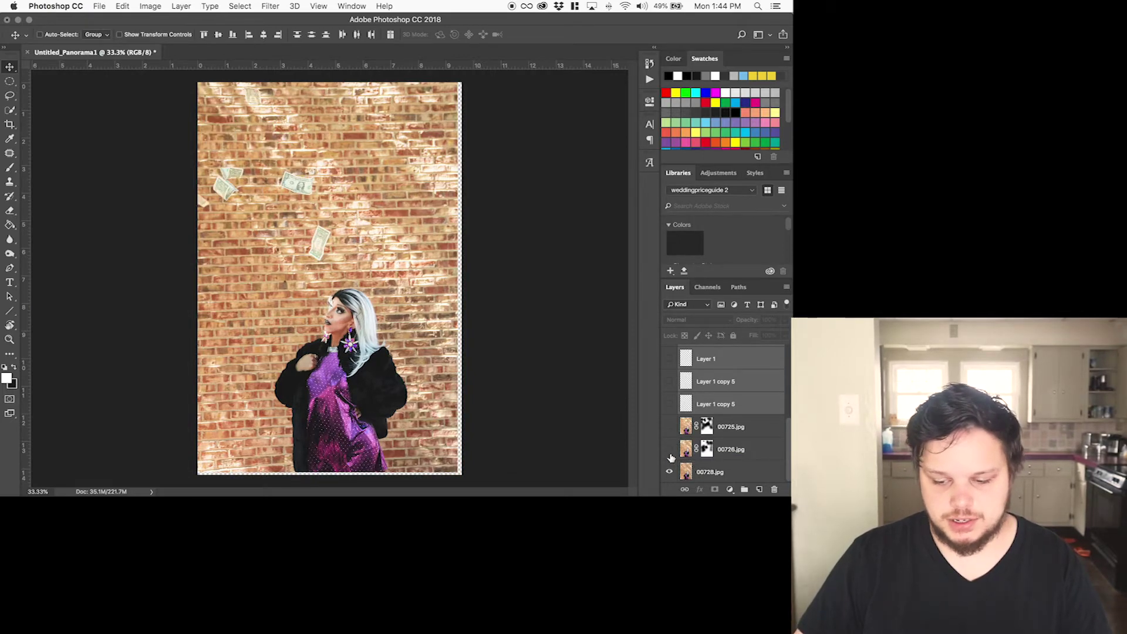
pyautogui.click(670, 449)
pyautogui.click(670, 427)
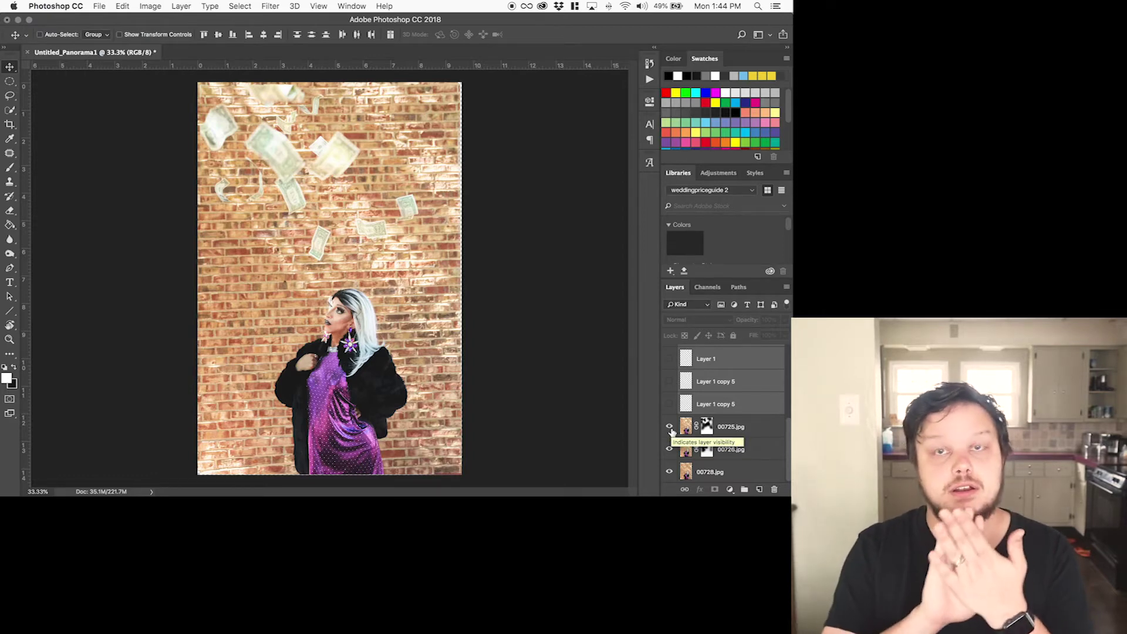
# - Show all the hidden bill layers again, from the one just above 00725.jpg up to the topmost Layer 2 copy
pyautogui.click(670, 404)
pyautogui.click(670, 382)
pyautogui.click(670, 358)
pyautogui.scroll(4, 672, 375)
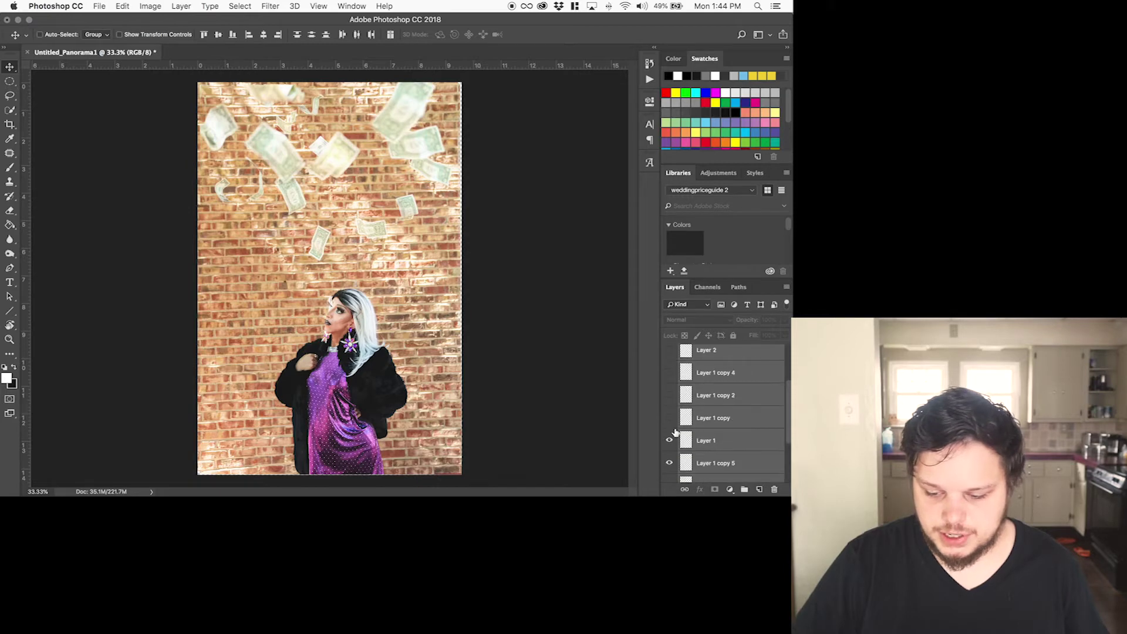
pyautogui.click(670, 418)
pyautogui.click(669, 395)
pyautogui.scroll(3, 675, 388)
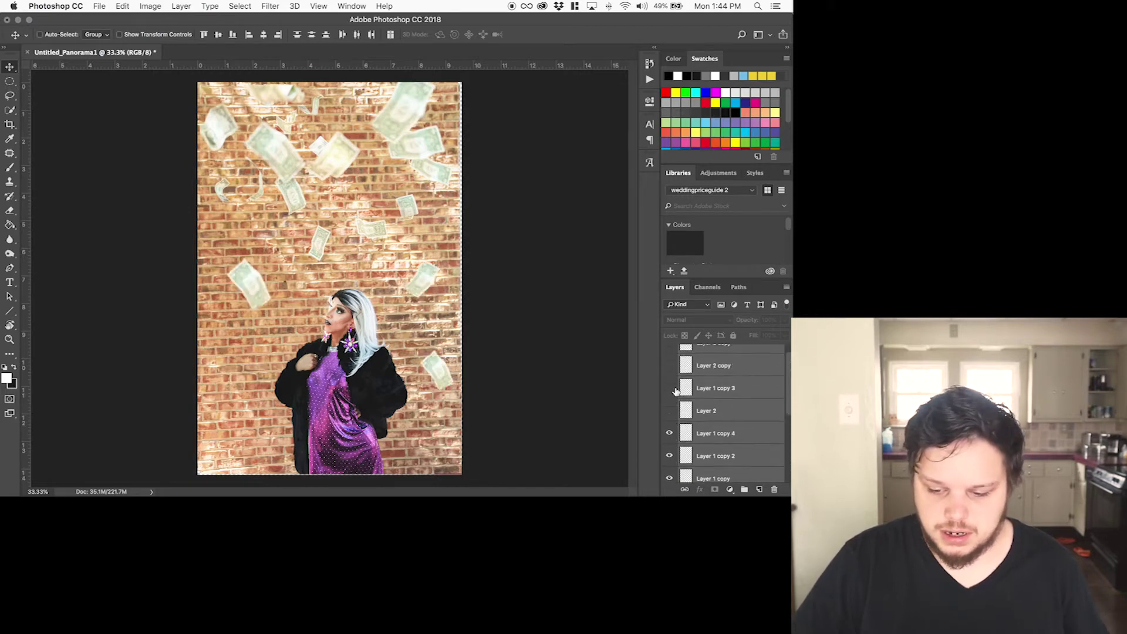
pyautogui.click(669, 410)
pyautogui.click(669, 388)
pyautogui.click(669, 365)
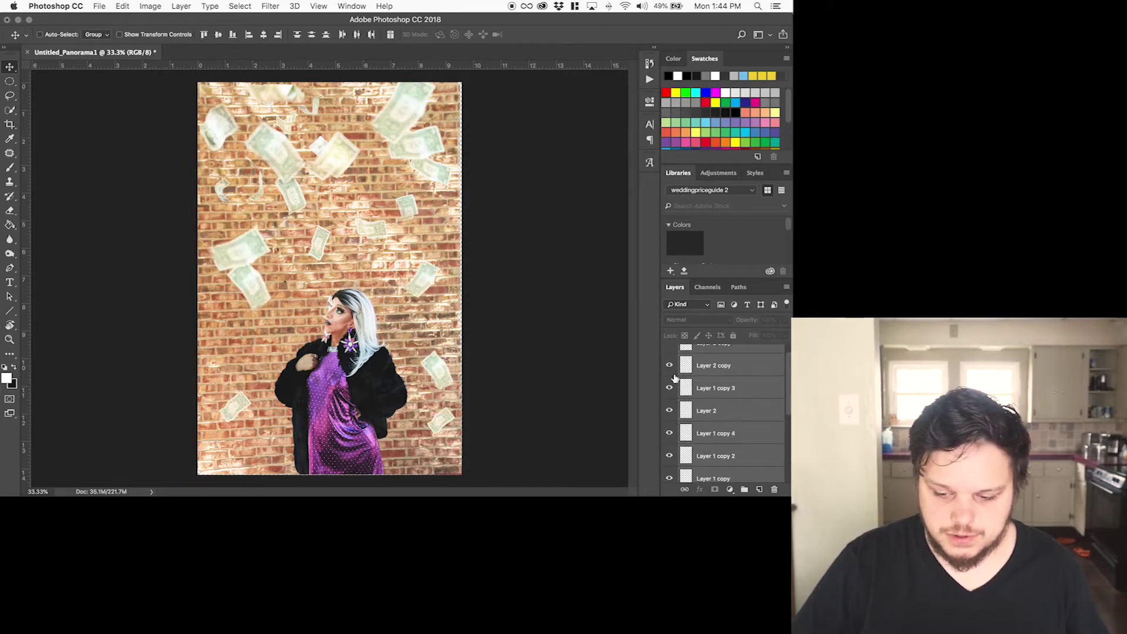
pyautogui.scroll(1, 674, 381)
pyautogui.click(669, 358)
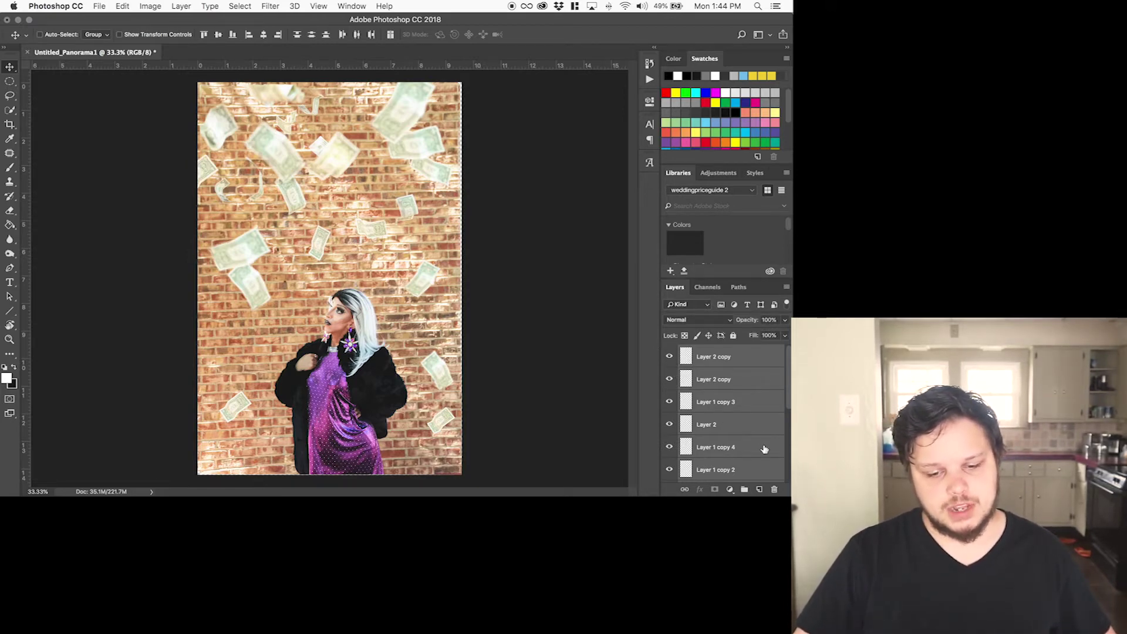
# - Identify the Layer 1 copy 3 bill by switching its visibility off and on, and set its opacity to 95%
pyautogui.click(750, 400)
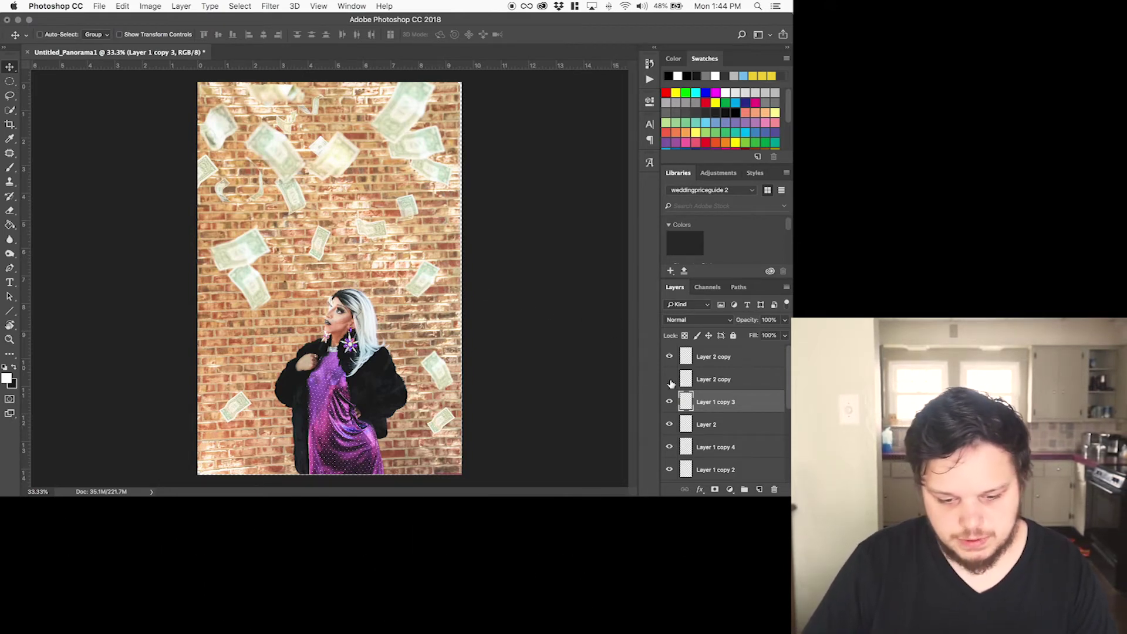
pyautogui.click(669, 403)
pyautogui.click(670, 403)
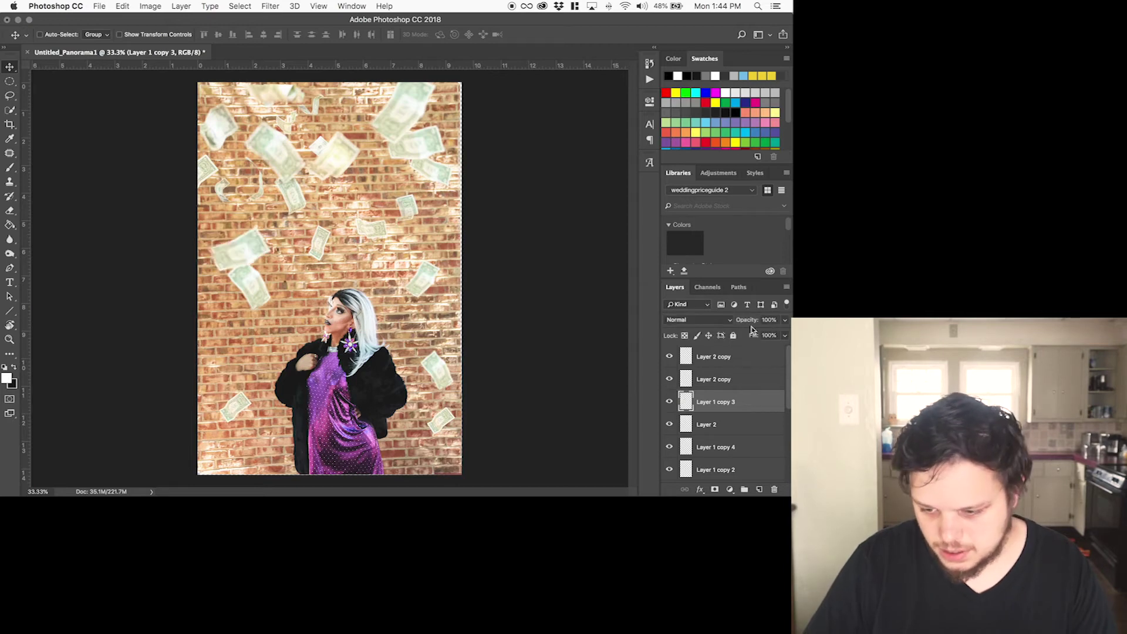
pyautogui.click(785, 320)
pyautogui.moveTo(780, 335); pyautogui.dragTo(783, 336)
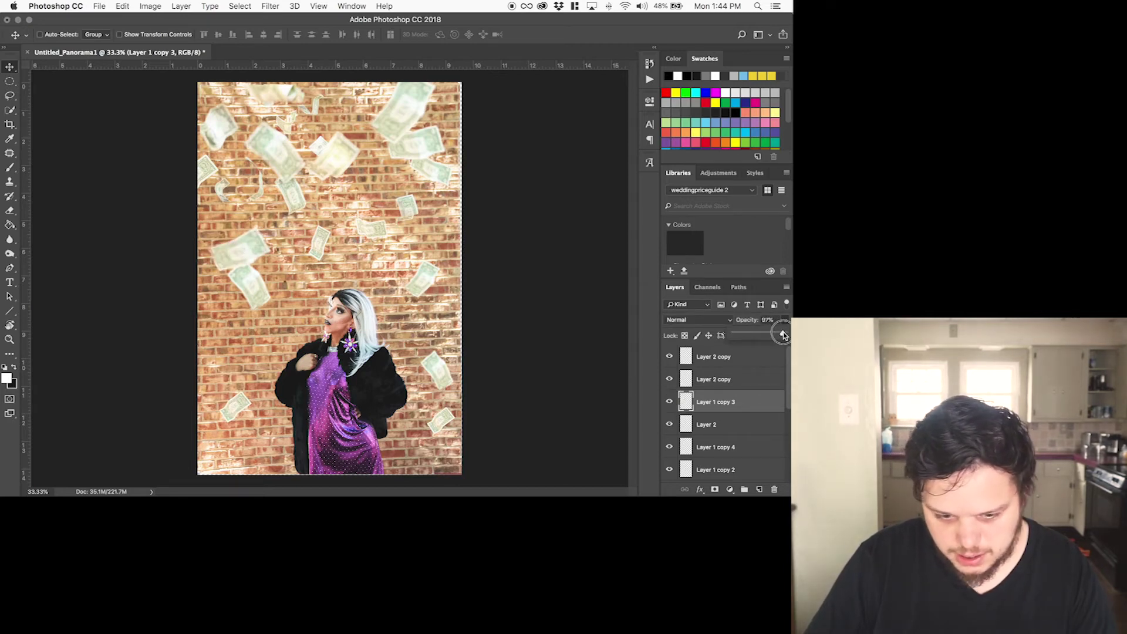
pyautogui.moveTo(782, 335); pyautogui.dragTo(782, 336)
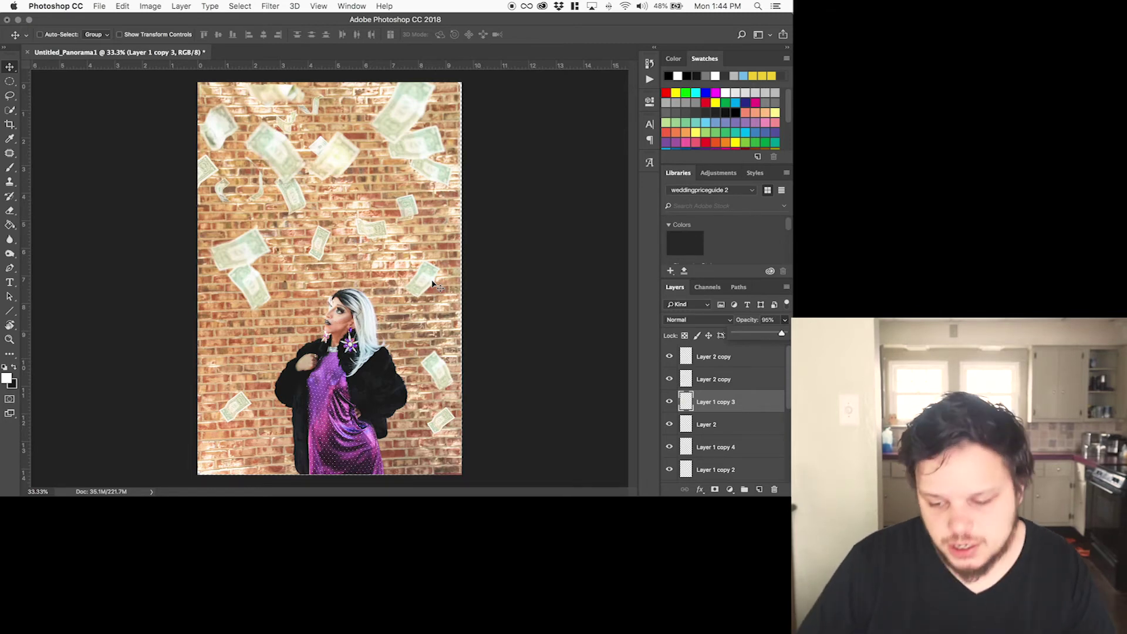
pyautogui.click(786, 323)
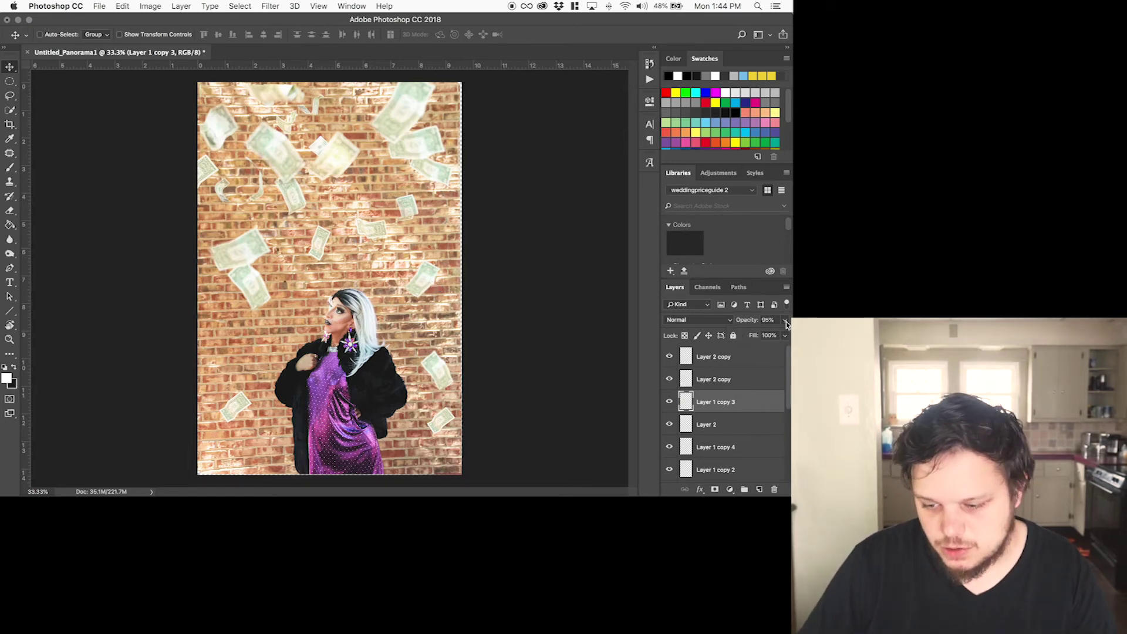
pyautogui.click(749, 390)
# - Select Layer 2 and briefly hide and show it and the lower Layer 2 copy to identify their bills
pyautogui.click(734, 428)
pyautogui.click(669, 424)
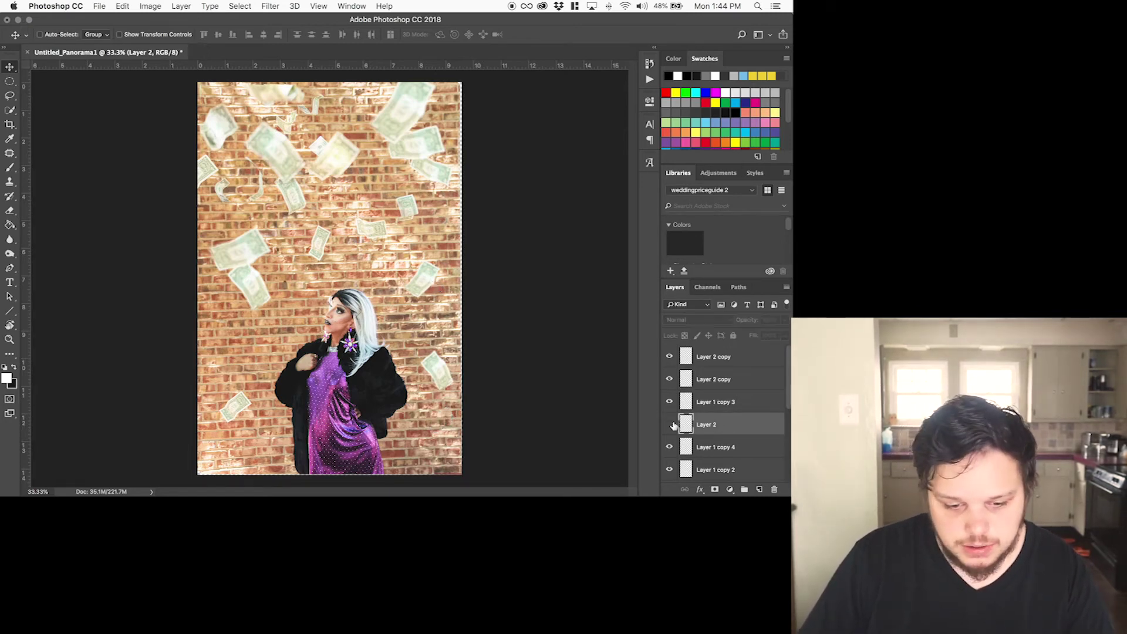
pyautogui.click(669, 424)
pyautogui.click(670, 380)
pyautogui.click(670, 380)
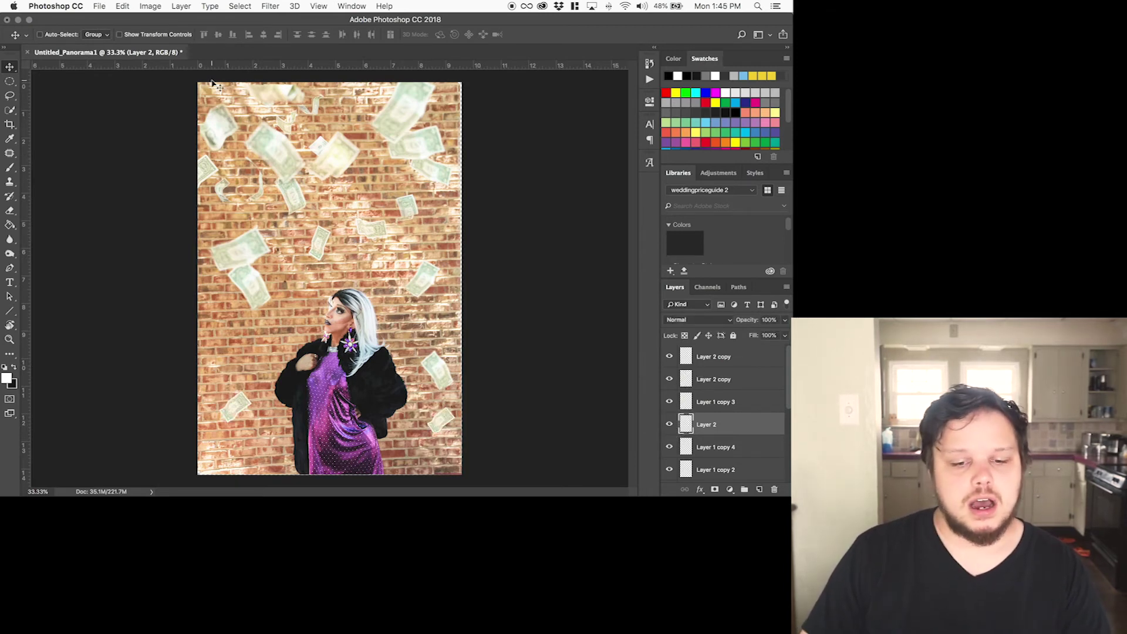